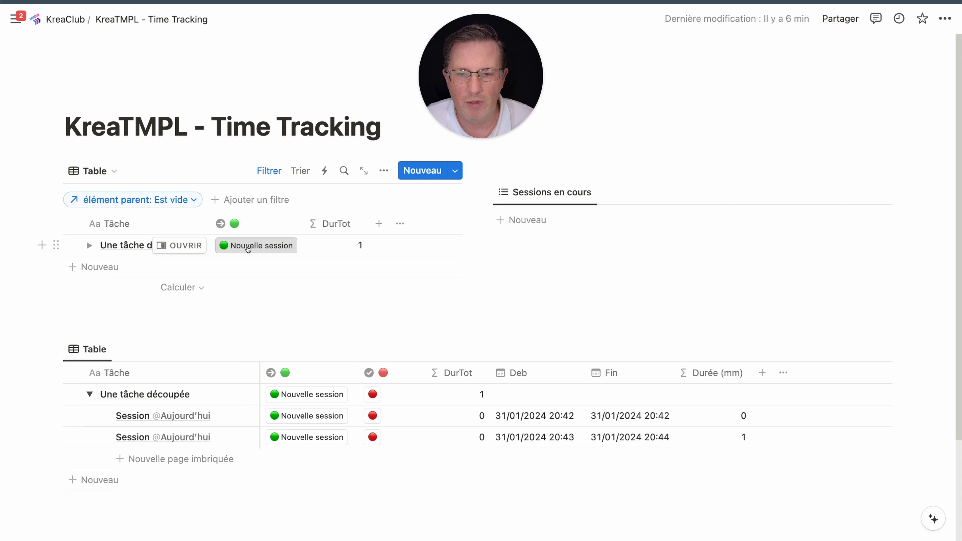
Start a new time-tracking session for the task "Une tâche découpée".
click(248, 247)
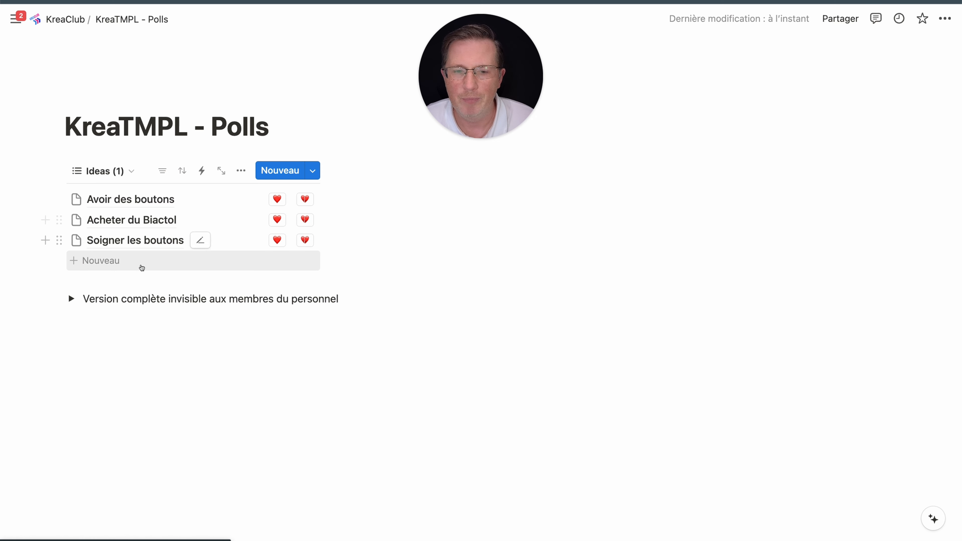
Cast a heart vote for the idea "Acheter du Biactol" and expand the "Version complète invisible aux membres du personnel" section.
click(75, 302)
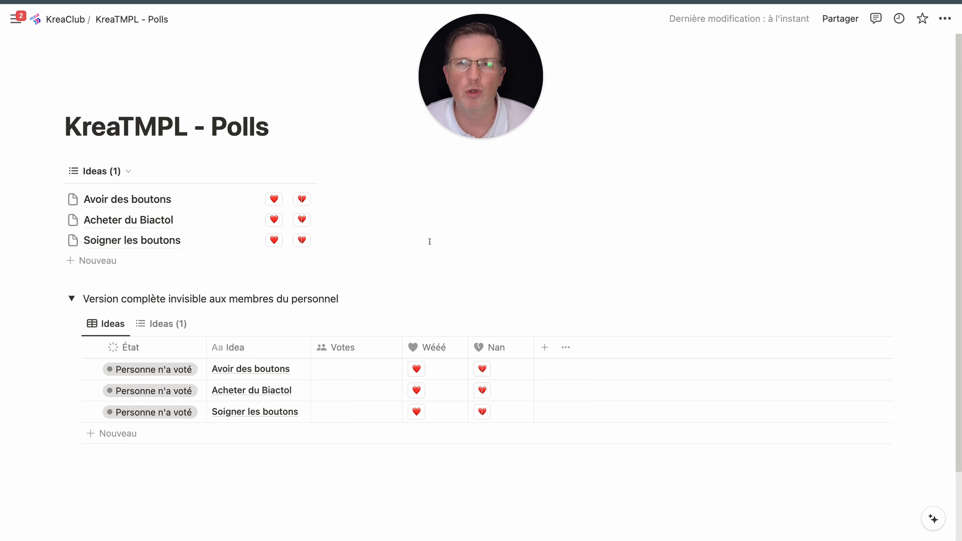
click(71, 299)
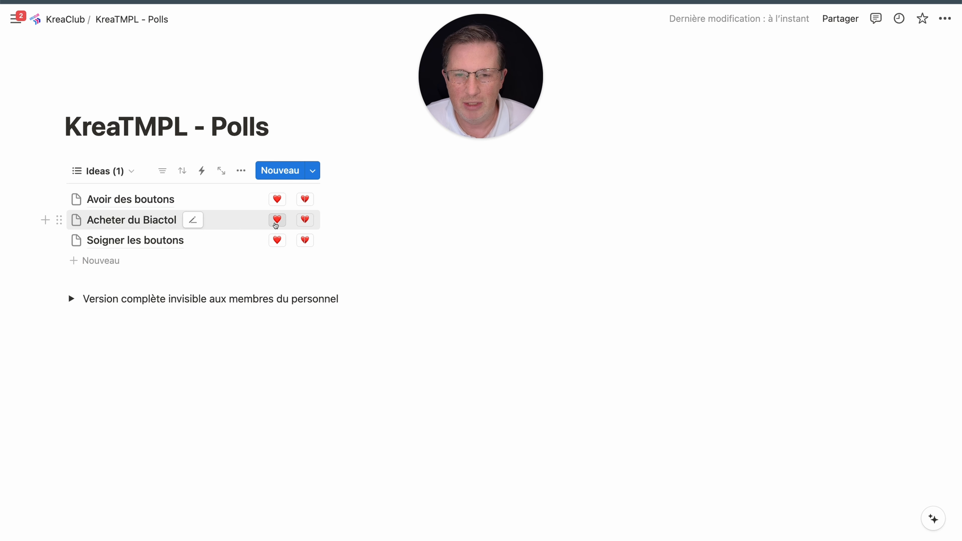
click(276, 221)
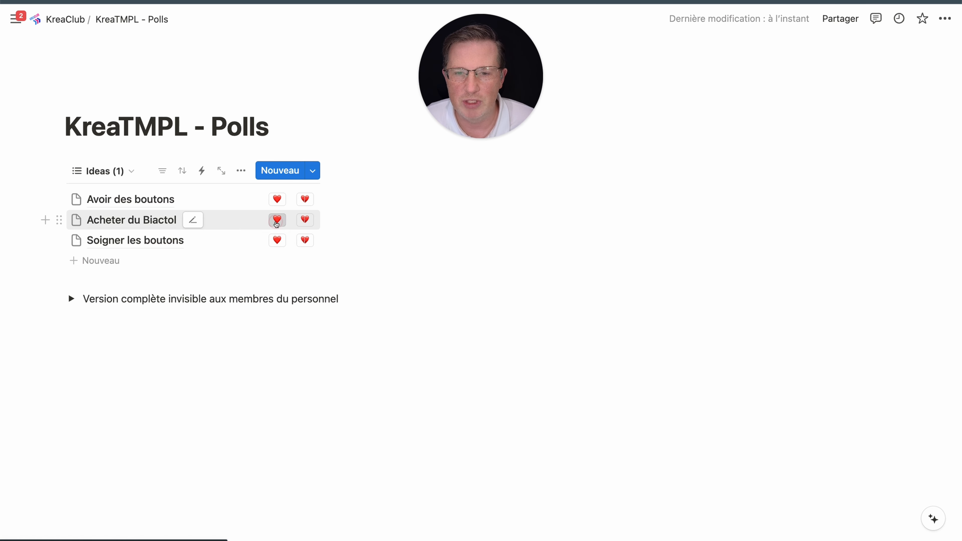
click(72, 299)
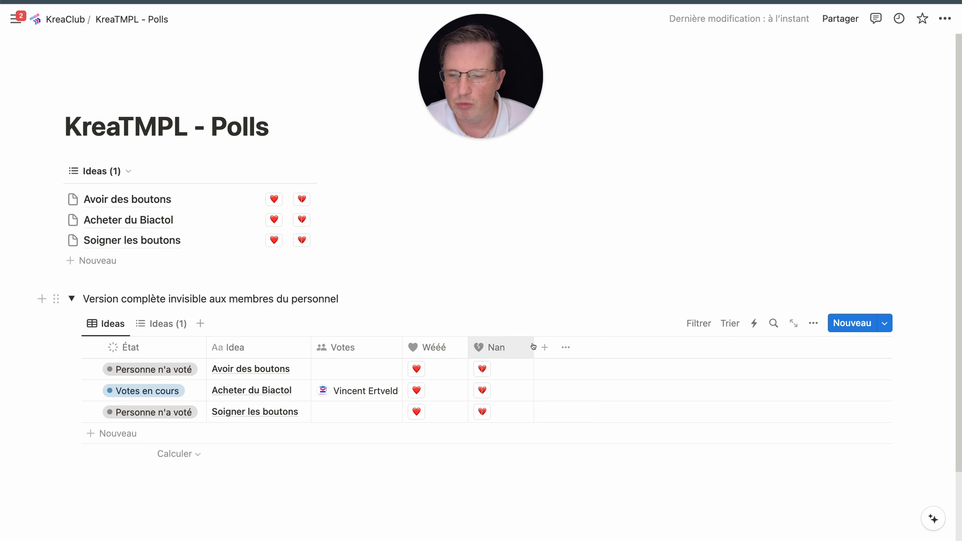
Browse the property types offered for a new Ideas property as far as Bouton, and leave without adding one.
click(545, 348)
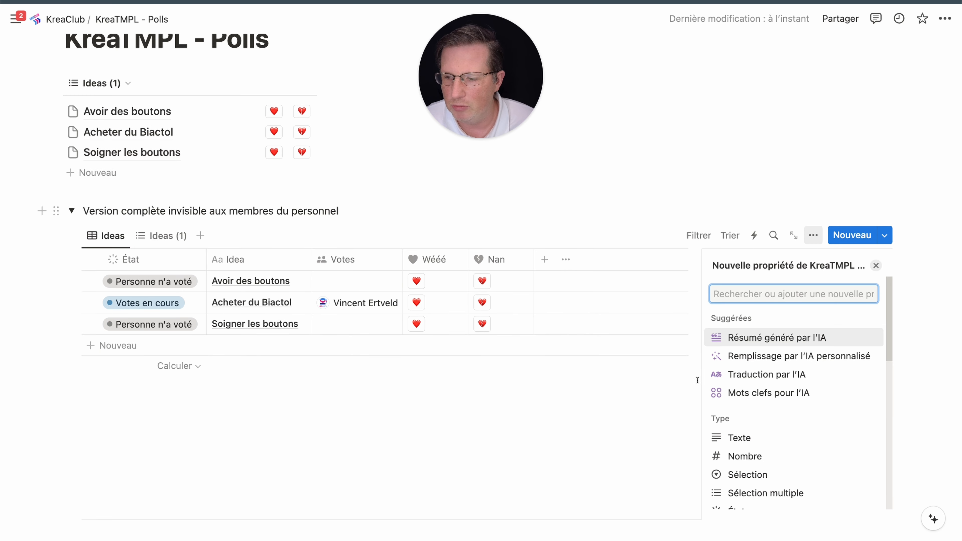
scroll(750, 391, down, 5)
scroll(750, 390, down, 4)
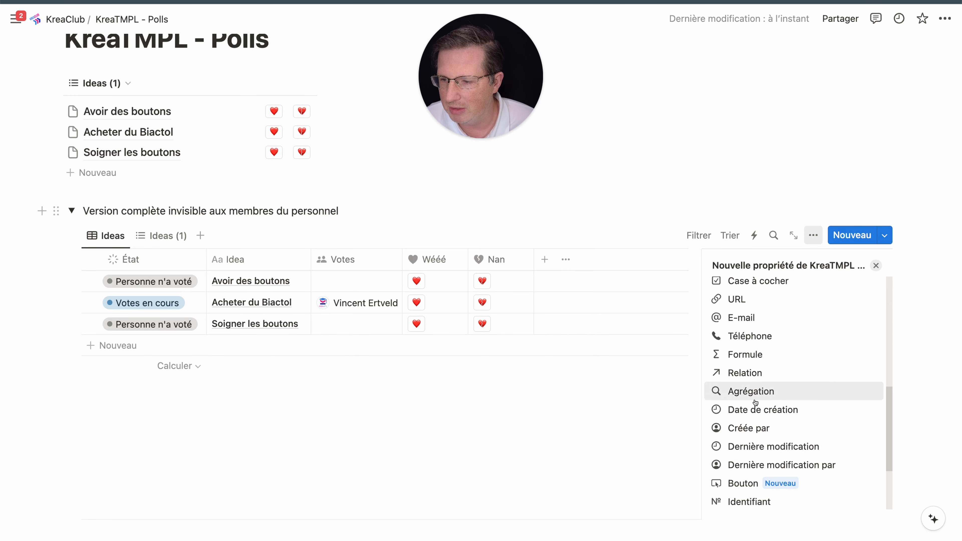
scroll(758, 409, down, 1)
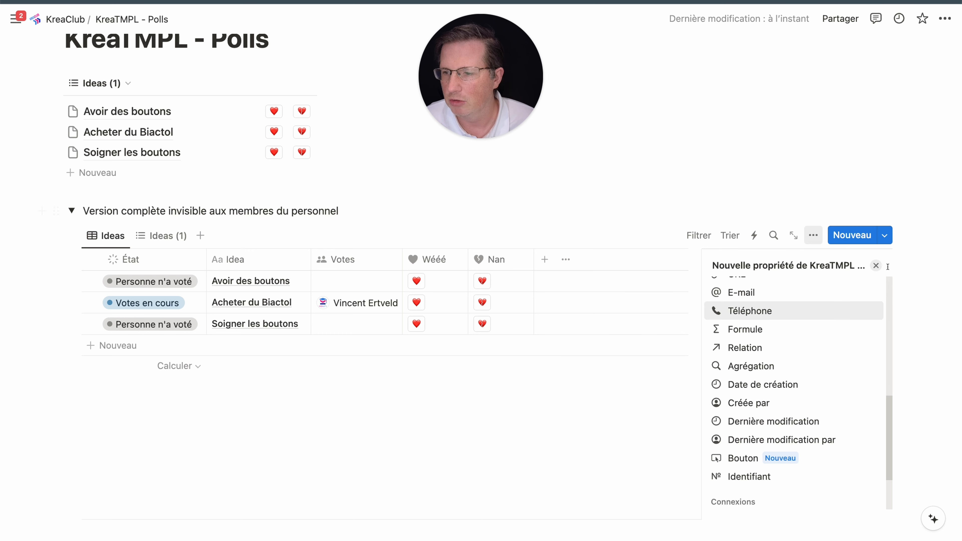
click(876, 266)
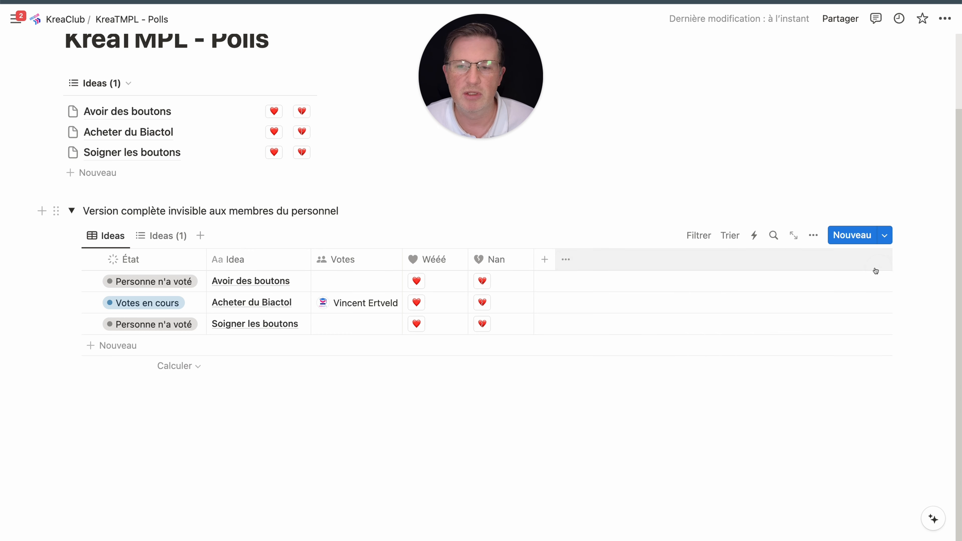
Open the settings of the Wééé property and examine its label, its trigger and its first action on Cette page.
click(448, 265)
click(469, 310)
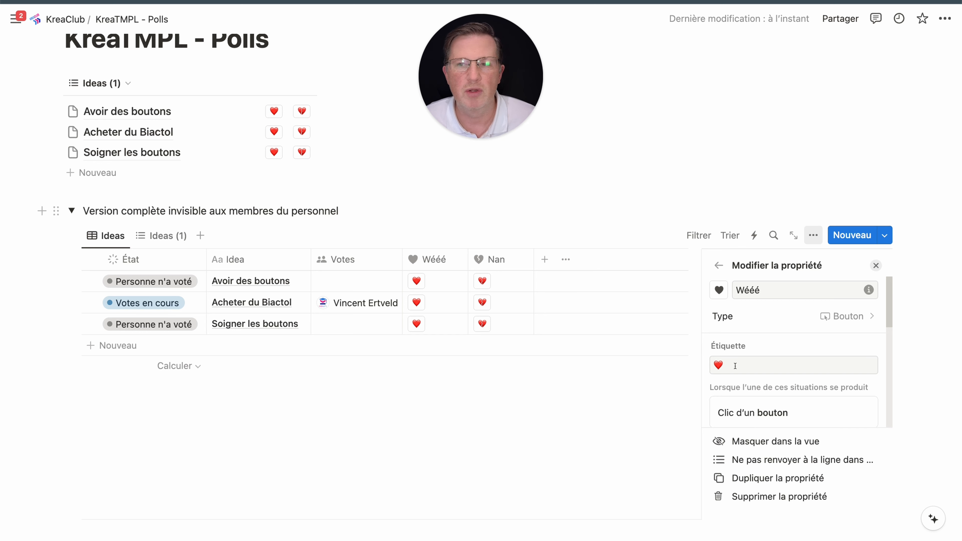
click(746, 366)
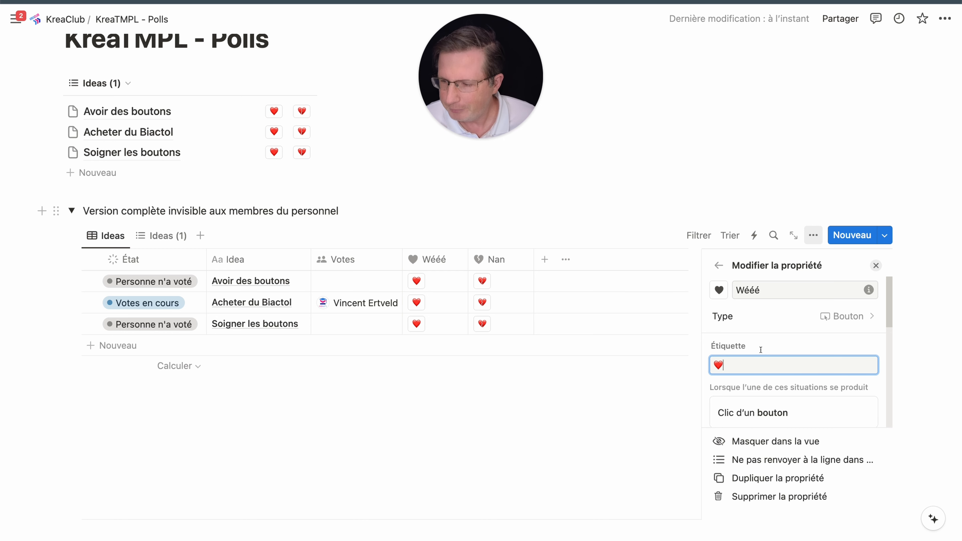
drag(724, 364, 694, 365)
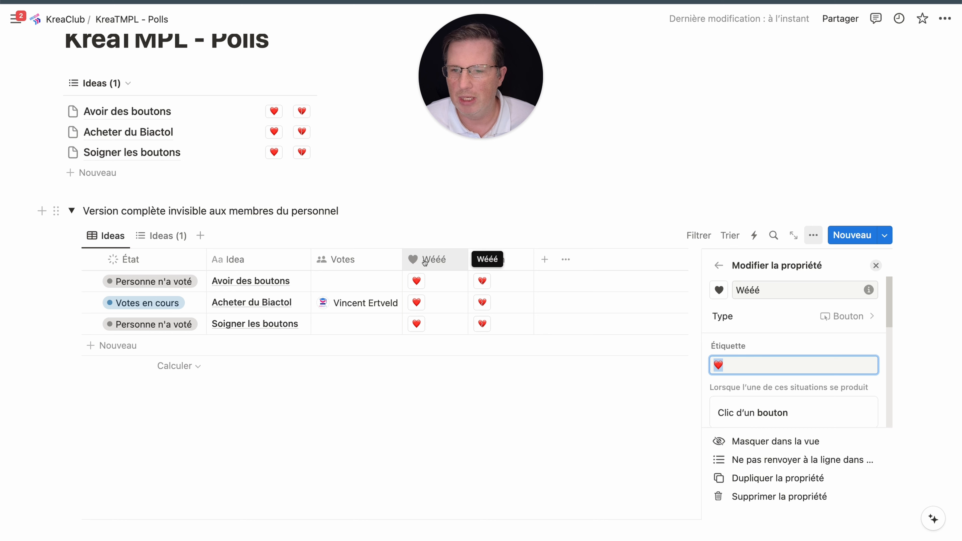
scroll(800, 353, down, 3)
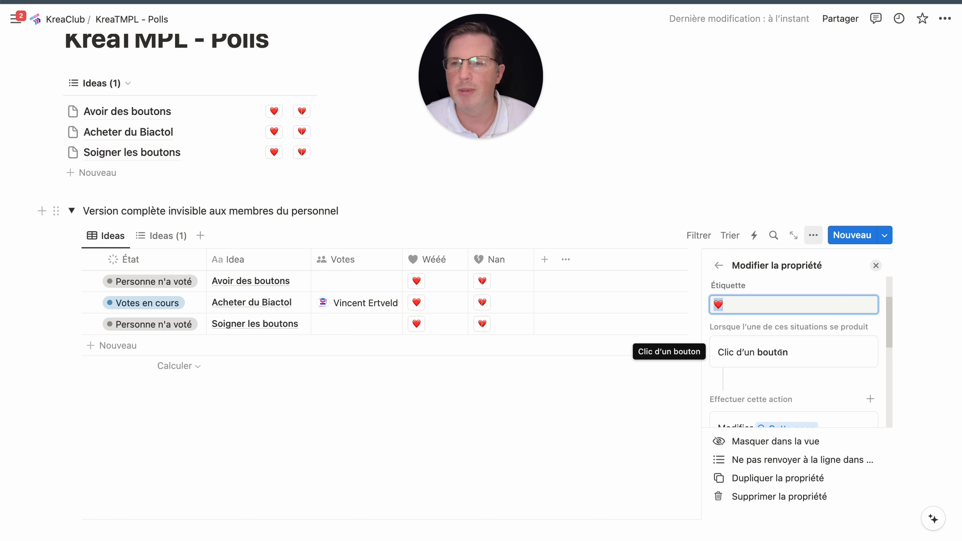
scroll(762, 354, down, 1)
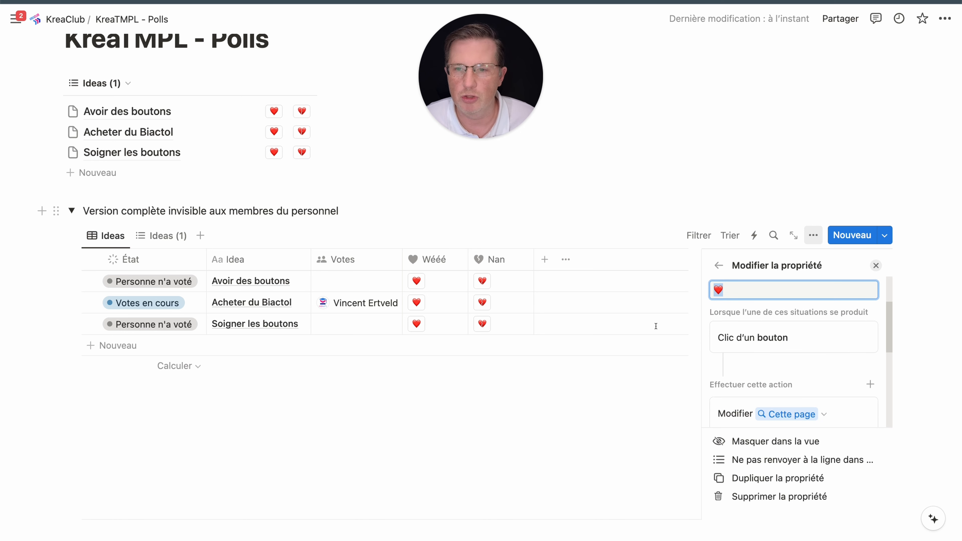
scroll(794, 336, down, 5)
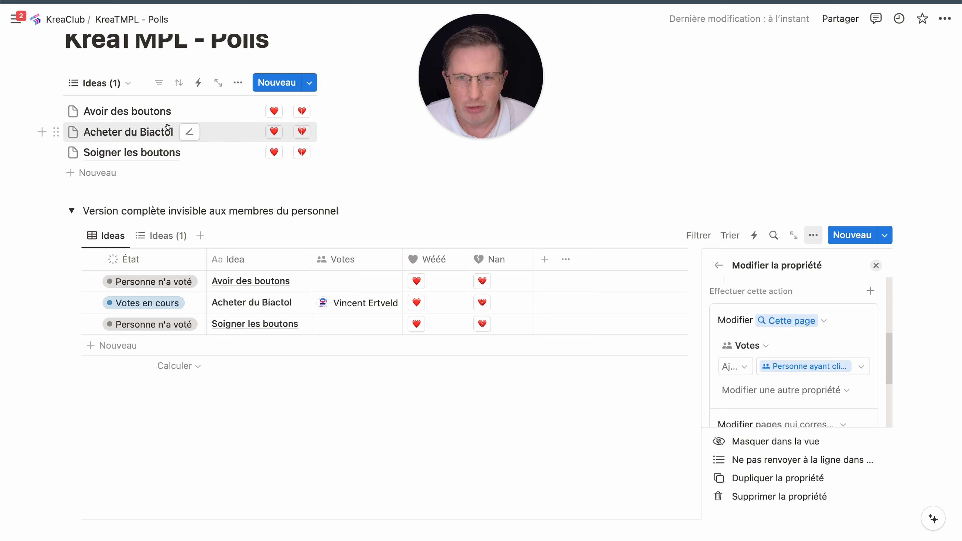
scroll(742, 364, down, 1)
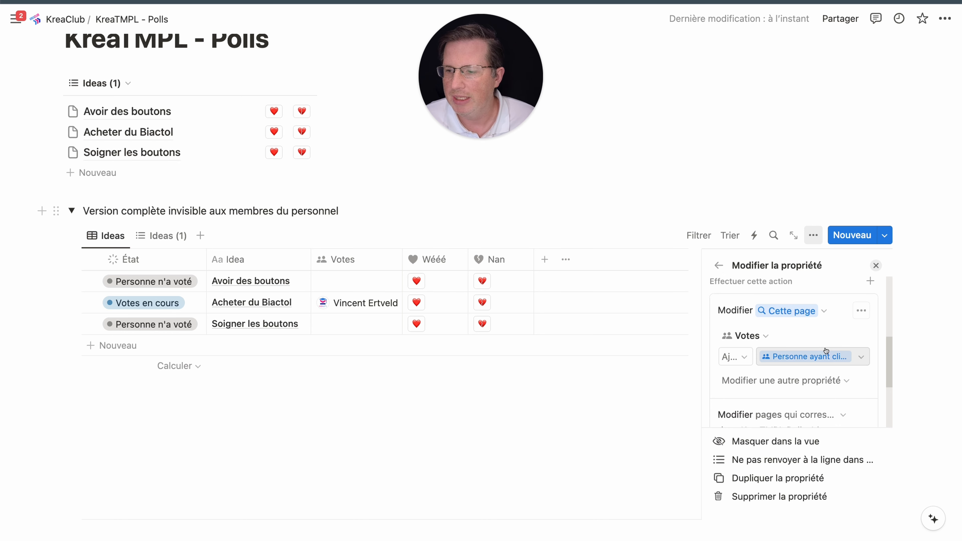
Inspect the operation choices and the selectable people for the Votes change in the Wééé action, keeping the existing settings.
click(735, 357)
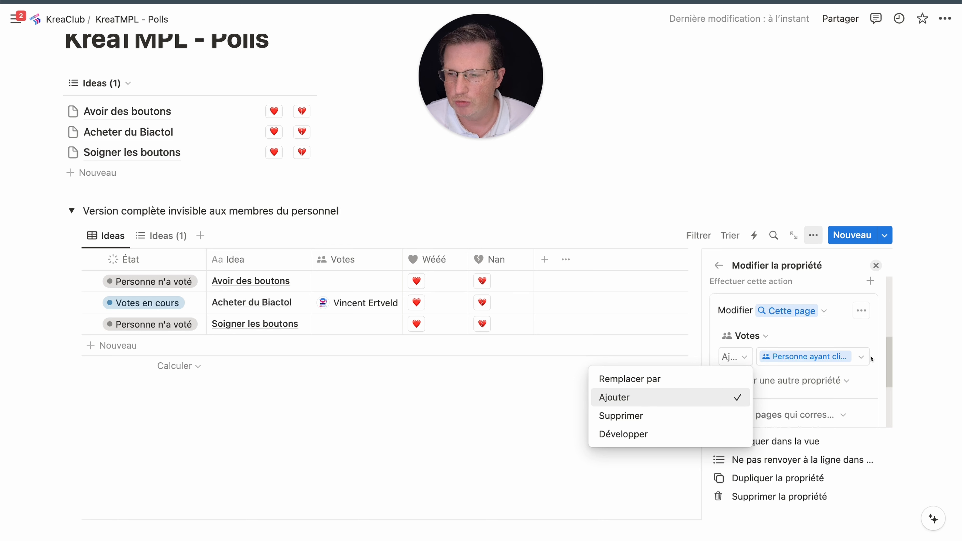
click(850, 341)
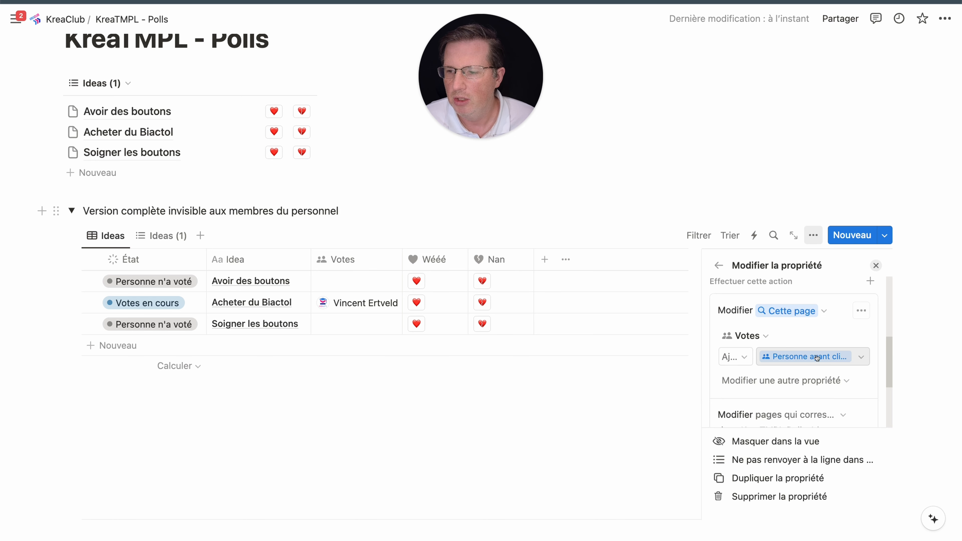
click(854, 360)
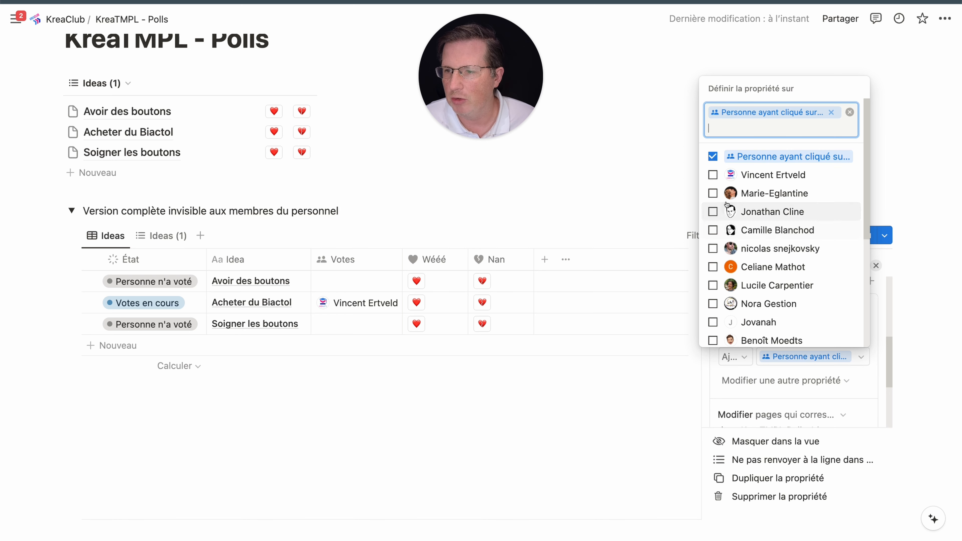
click(677, 205)
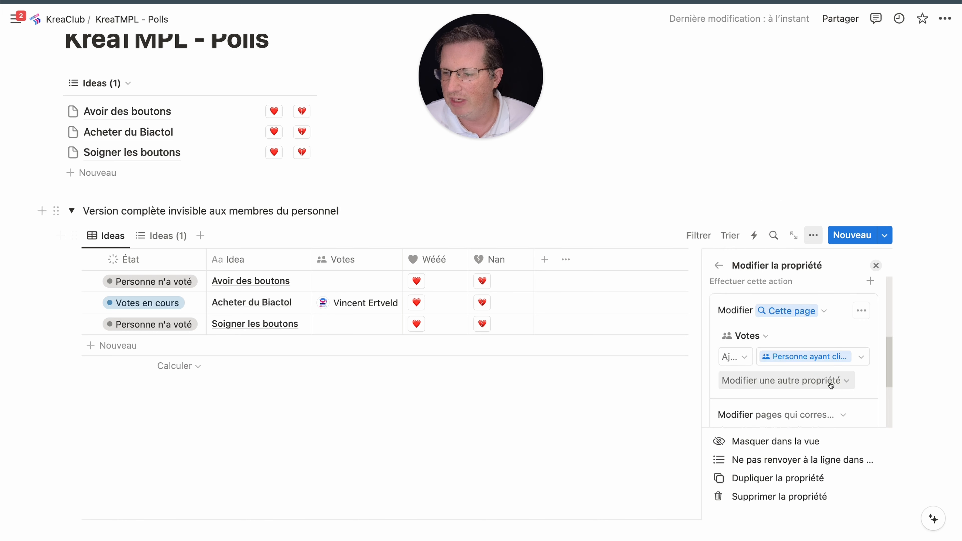
Examine the Wééé property's second action on KreaTMPL Poll - Ideas, including its État value and its page filter on Votes.
scroll(814, 379, down, 3)
scroll(831, 385, down, 2)
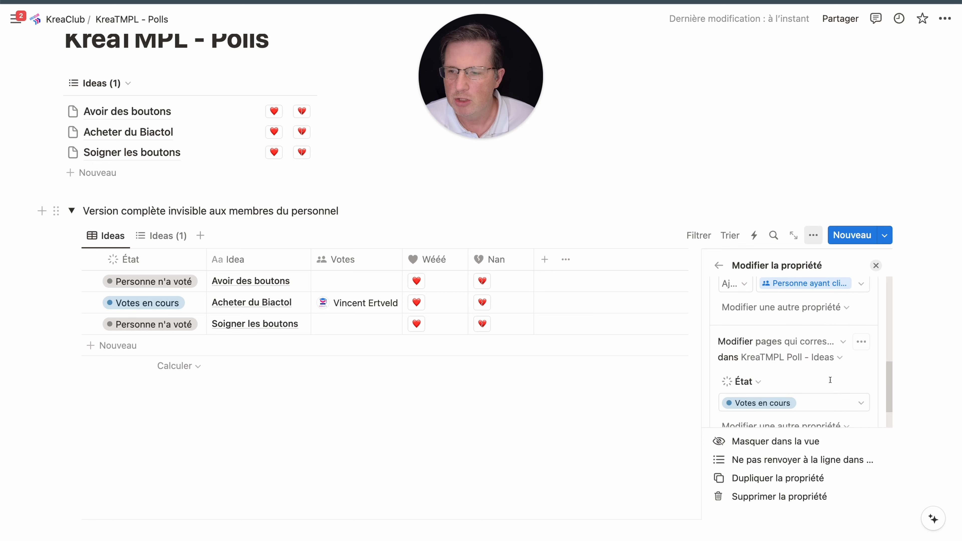
scroll(830, 380, down, 1)
scroll(829, 370, down, 1)
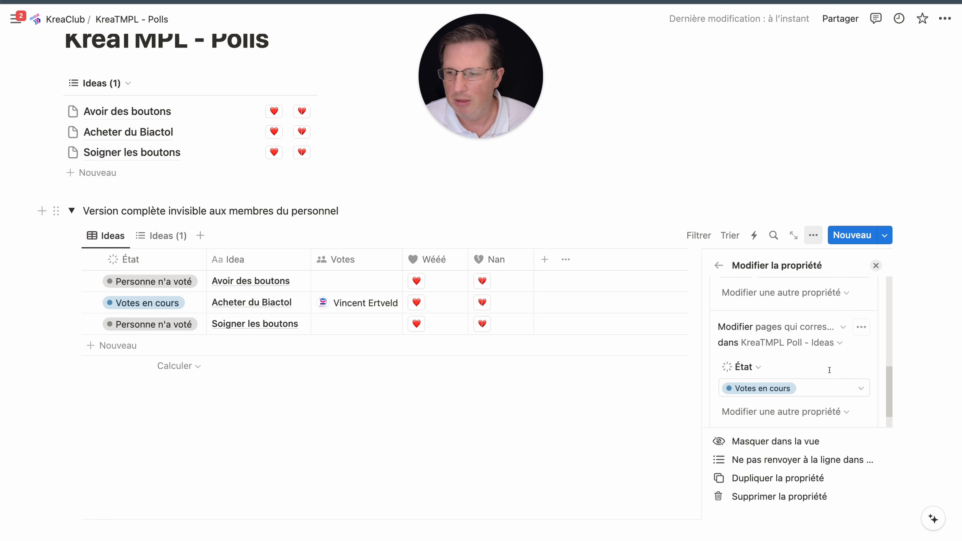
scroll(829, 369, down, 2)
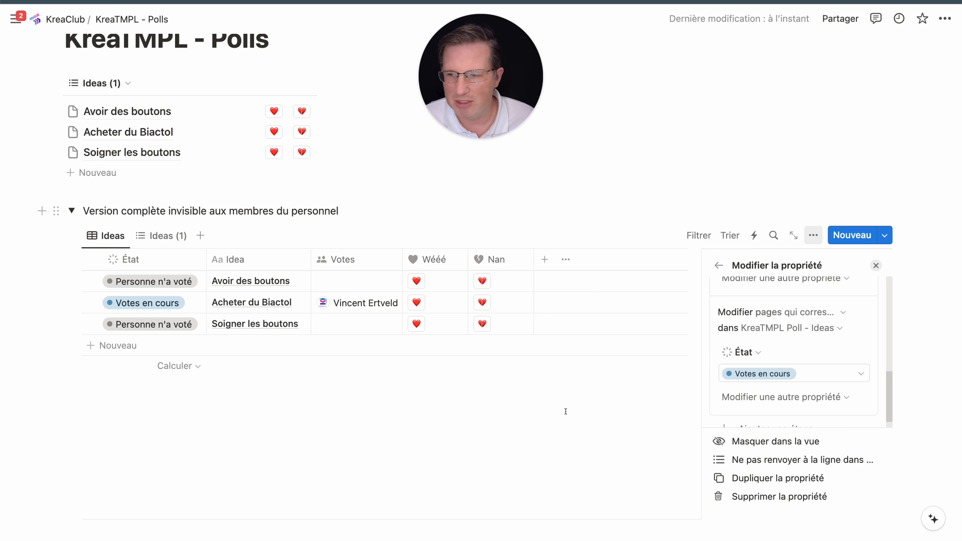
click(791, 313)
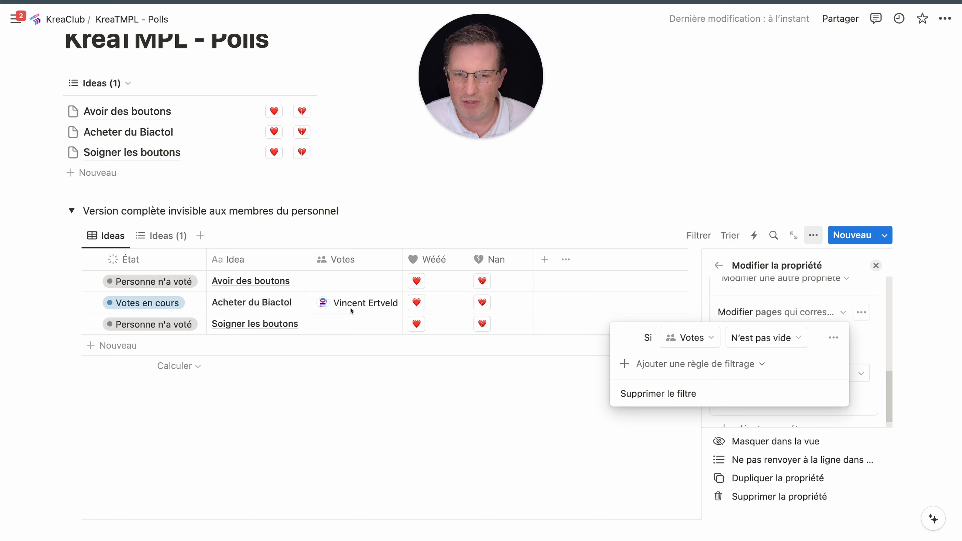
click(868, 331)
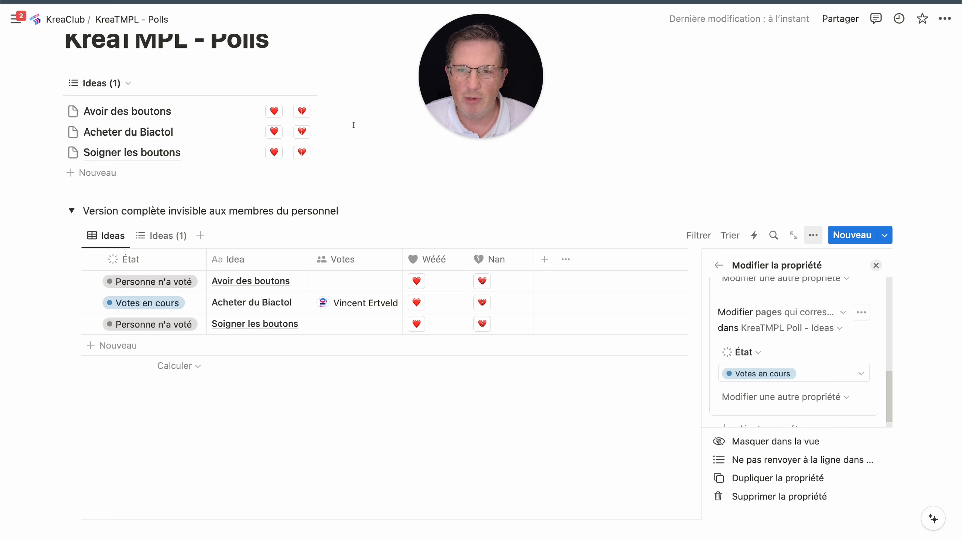
Withdraw the vote on the idea "Acheter du Biactol" with its broken heart.
click(302, 132)
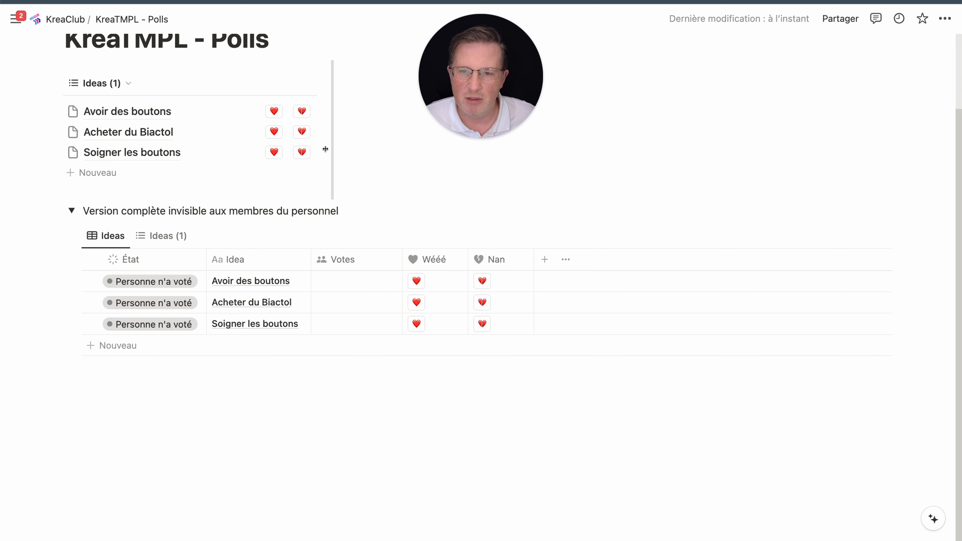
Open the settings of the Nan property and examine its trigger and the operation applied to Votes on Cette page.
click(516, 265)
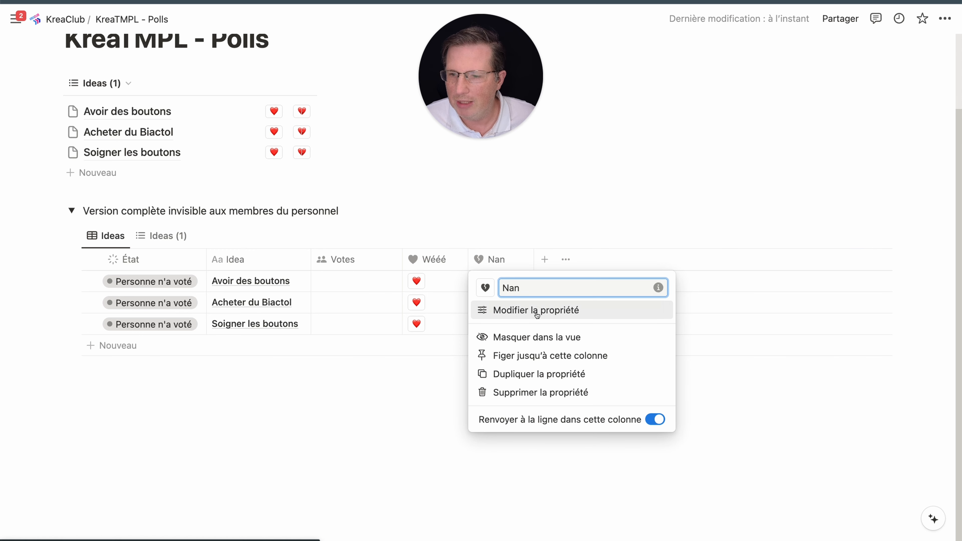
click(510, 309)
scroll(766, 367, down, 4)
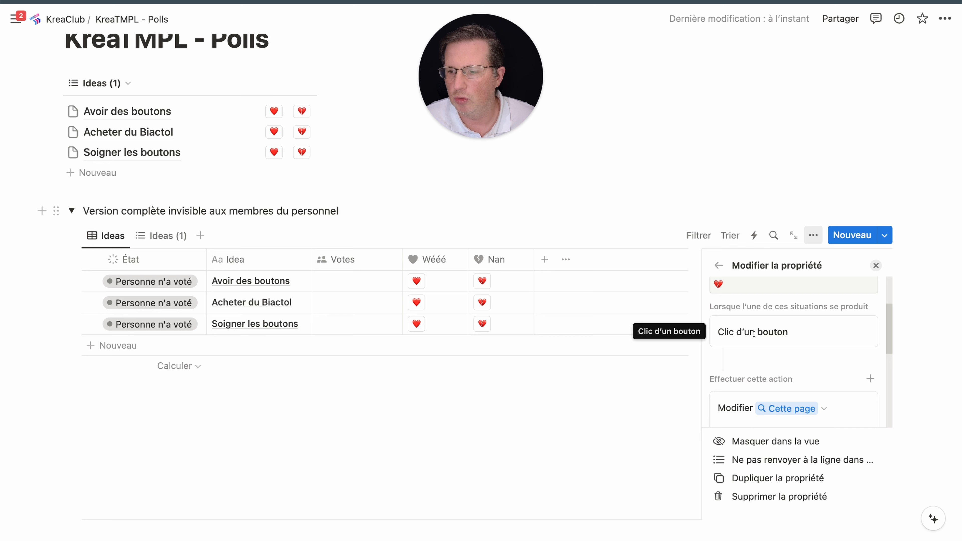
scroll(754, 333, down, 4)
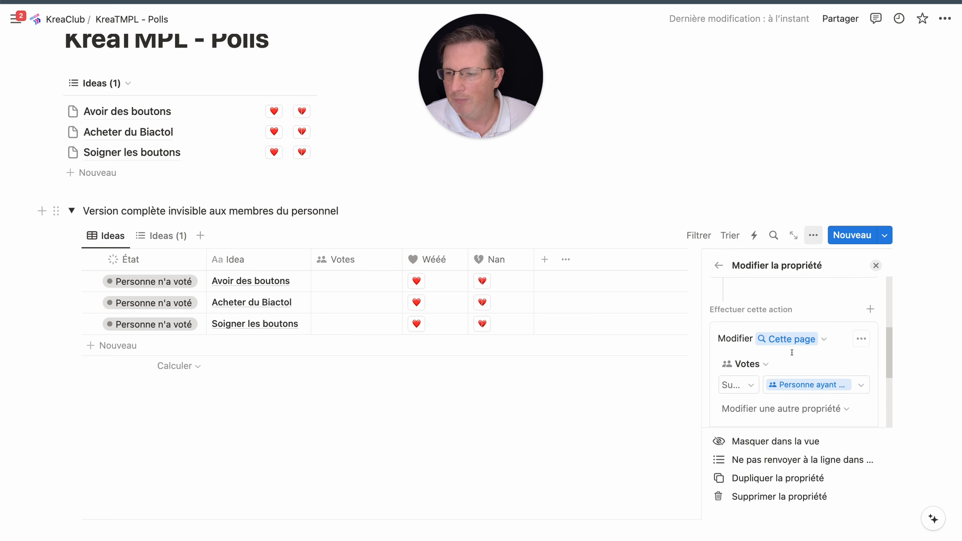
scroll(758, 360, down, 3)
click(748, 344)
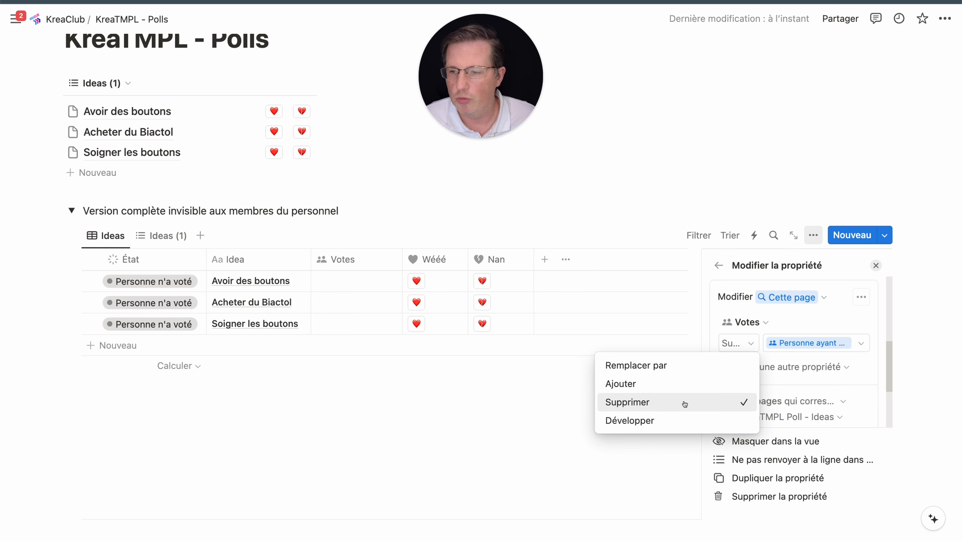
click(824, 320)
Examine the Nan property's second action, including its État value and its filter on Votes, and close the property settings.
scroll(795, 355, down, 5)
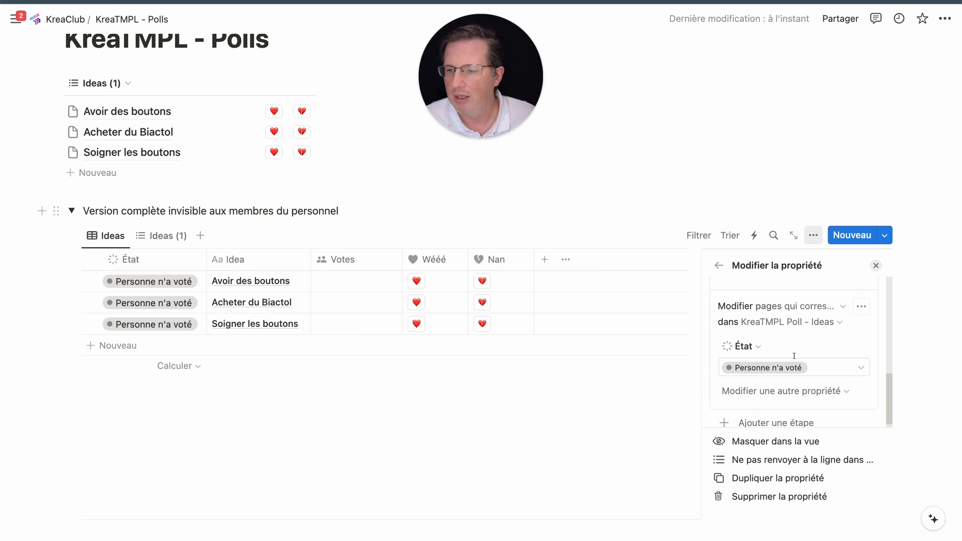
click(796, 297)
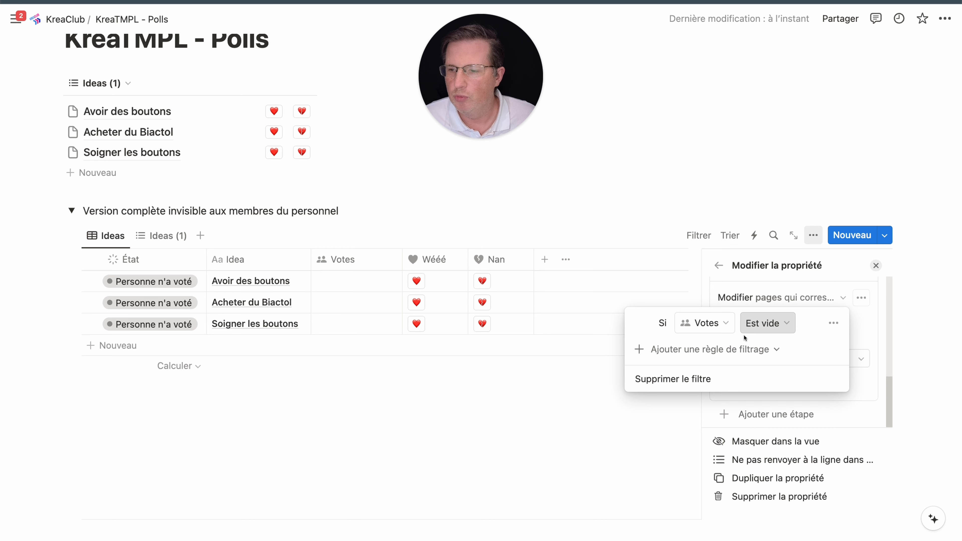
click(835, 281)
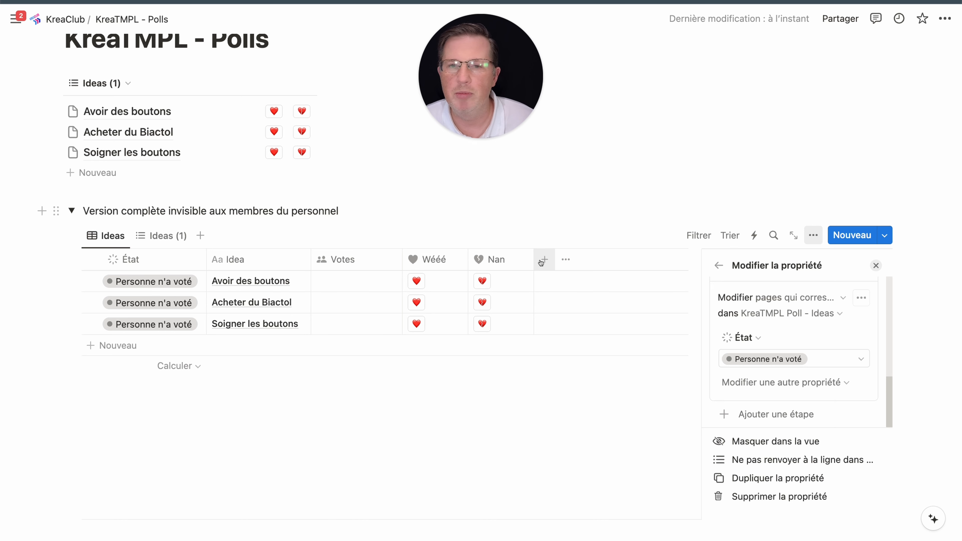
click(875, 265)
scroll(339, 257, up, 1)
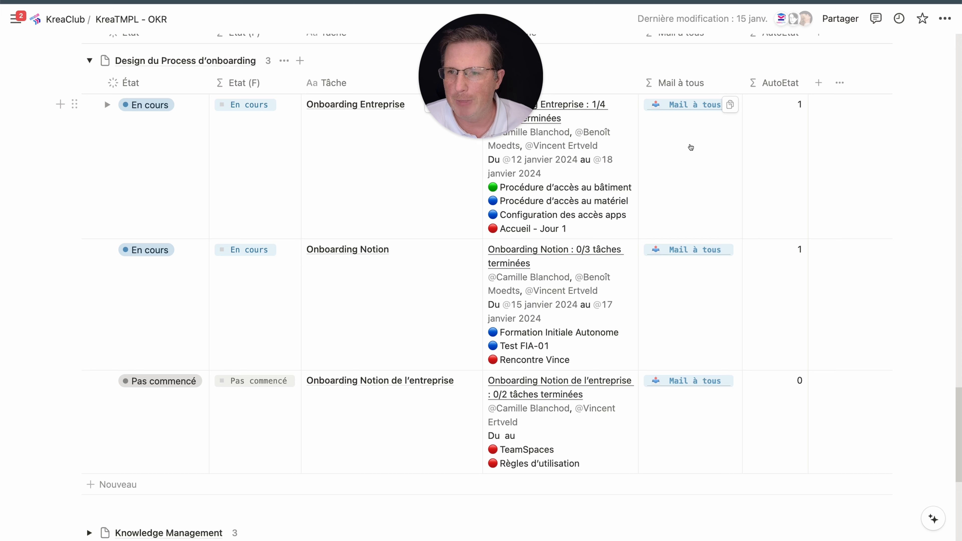
Open the "Mail à tous" formula of the task "Onboarding Entreprise" to examine how it builds the mail link.
click(691, 147)
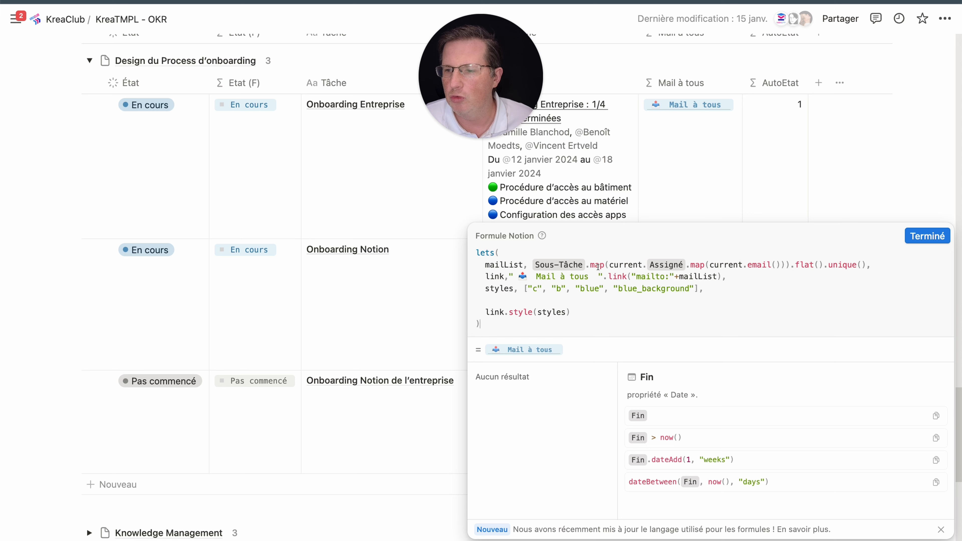
Examine the "Mail à tous" formula's e-mail mapping, its flat and unique functions and its link variable, and close the formula.
drag(710, 264, 772, 265)
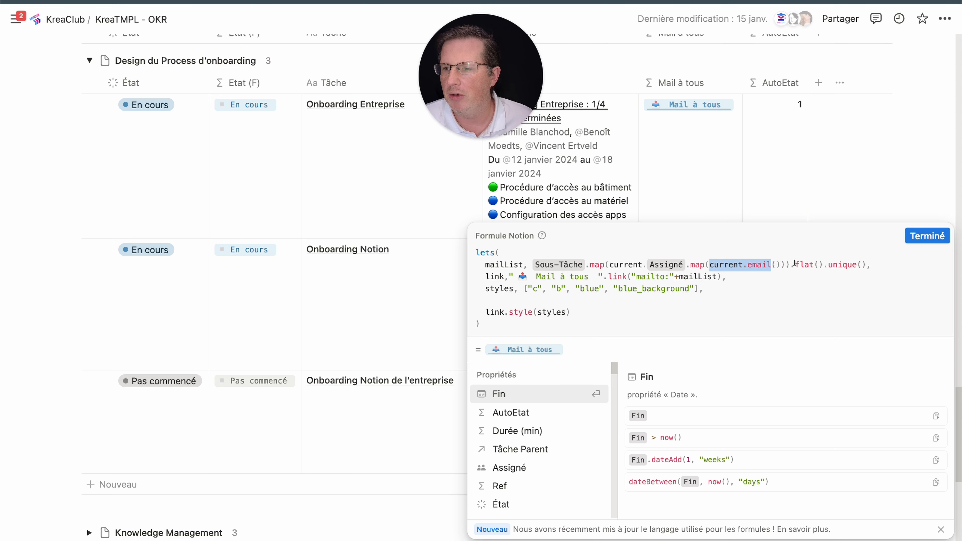
drag(792, 265, 852, 265)
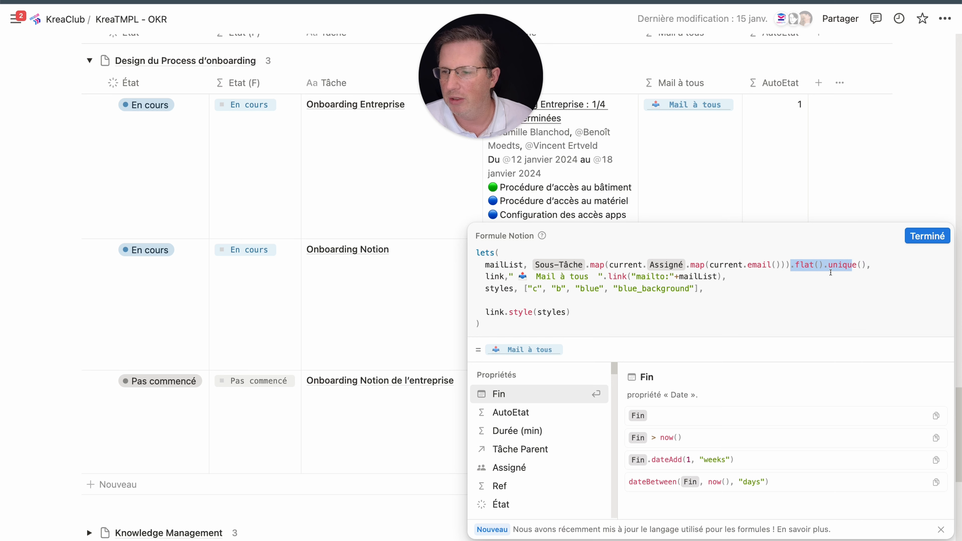
click(824, 267)
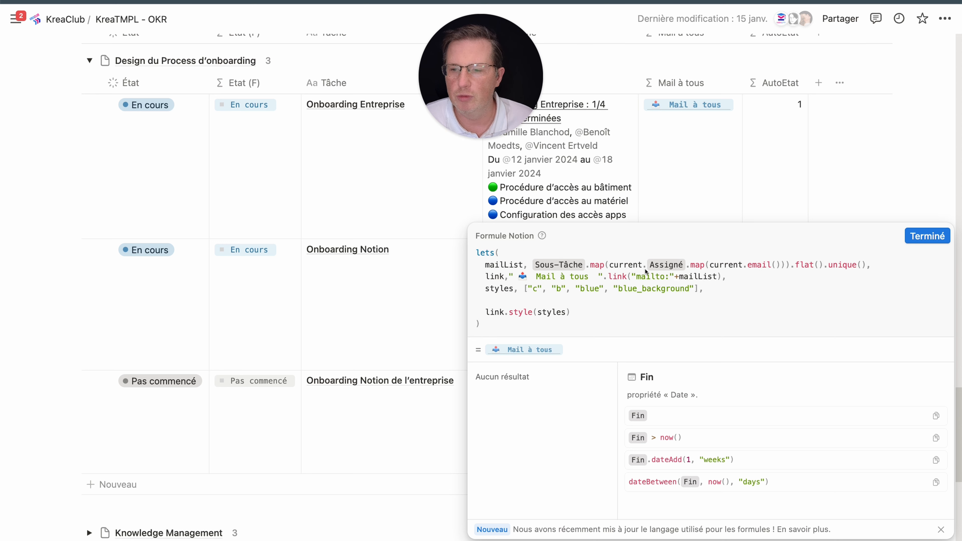
click(494, 278)
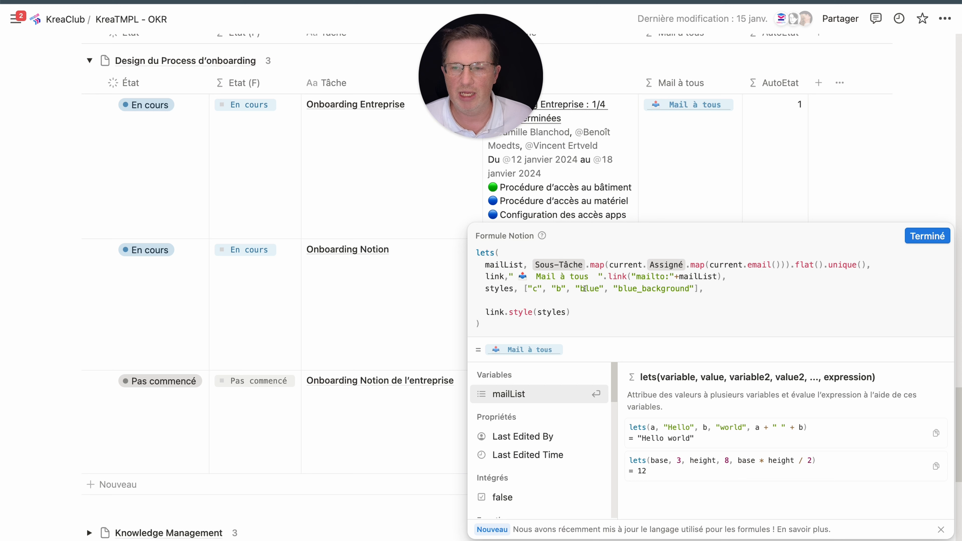
click(918, 237)
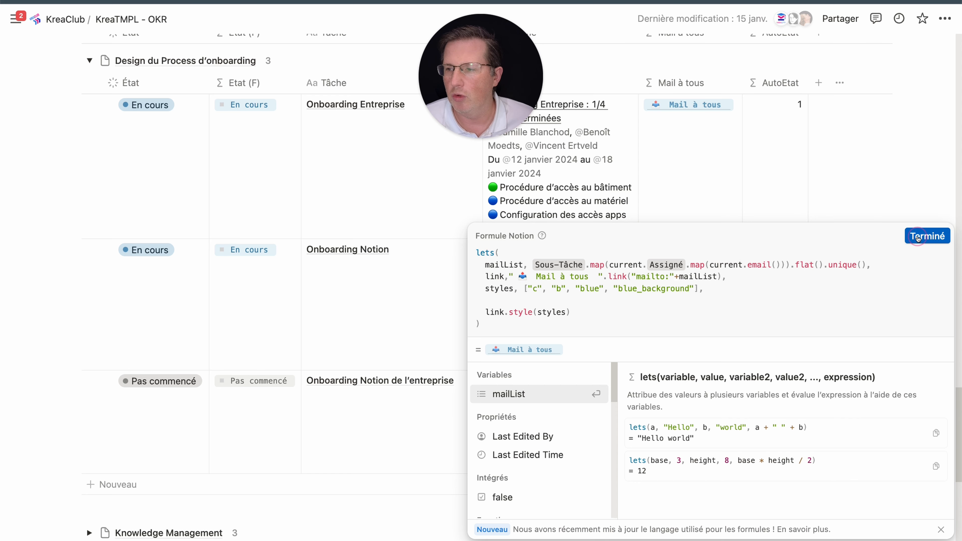
Launch "Mail à tous" for the task "Onboarding Entreprise" to check the prefilled recipients, and close the mail draft.
click(690, 106)
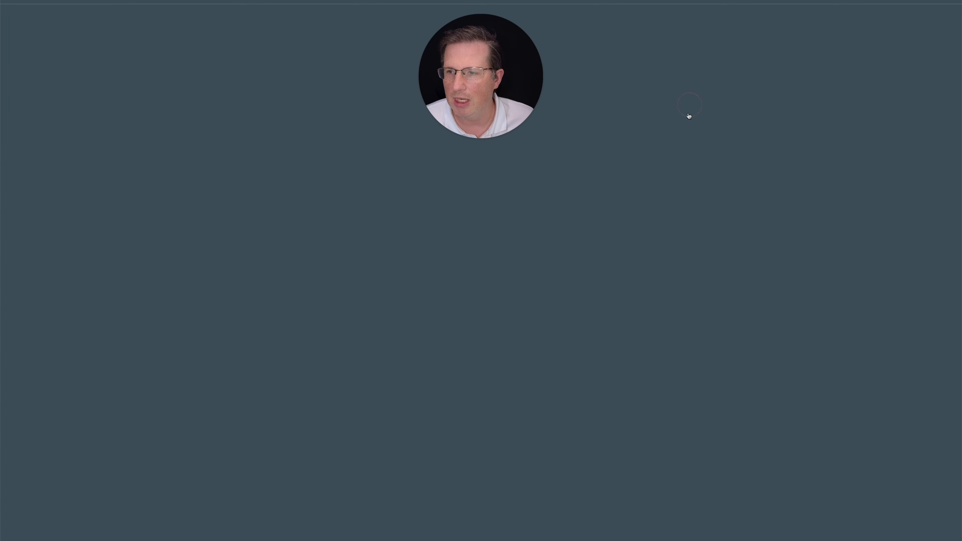
drag(325, 63, 337, 159)
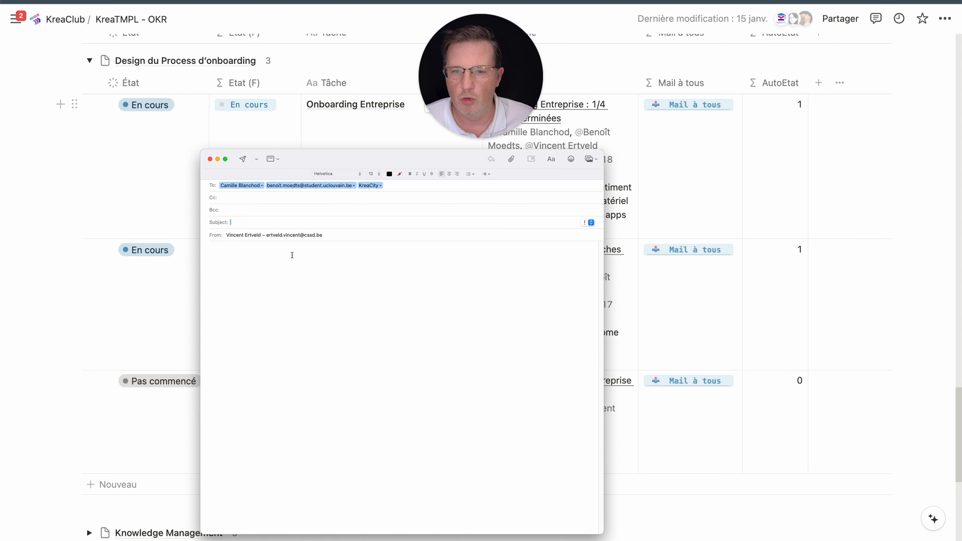
click(210, 159)
click(402, 371)
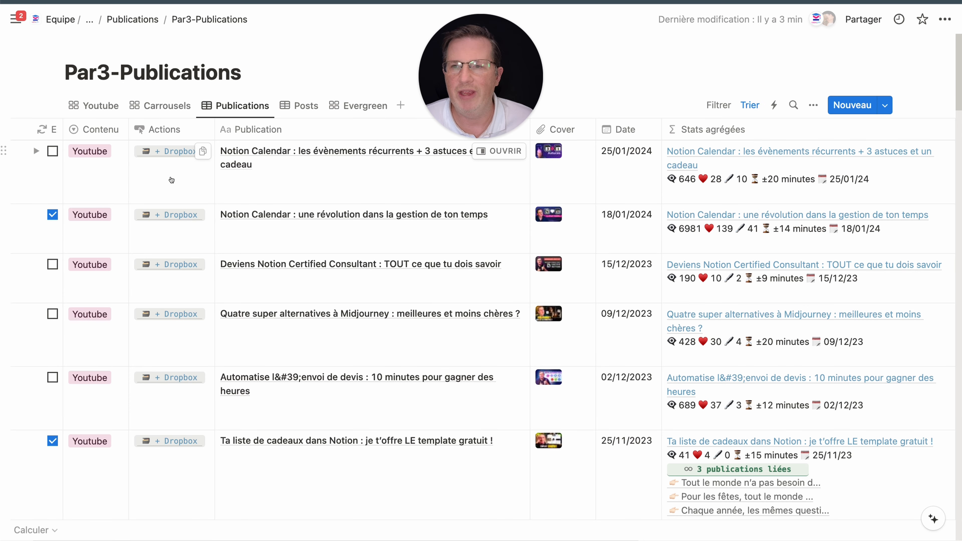
Open the Actions formula of the first publication in Par3-Publications and highlight its "+ Dropbox" label text.
click(200, 190)
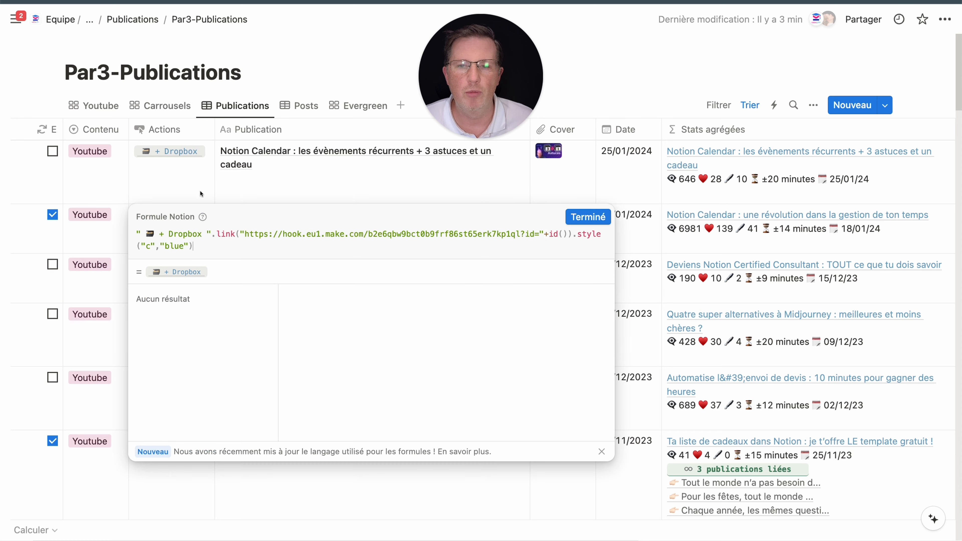
click(132, 234)
key(shift+Right)
key(shift+Right)
key(shift+Right)
key(shift+Right)
key(shift+Right)
key(shift+Right)
key(shift+Right)
key(shift+Right)
key(shift+Right)
key(shift+Right)
key(shift+Right)
key(shift+Right)
key(shift+Right)
key(shift+Right)
key(shift+Right)
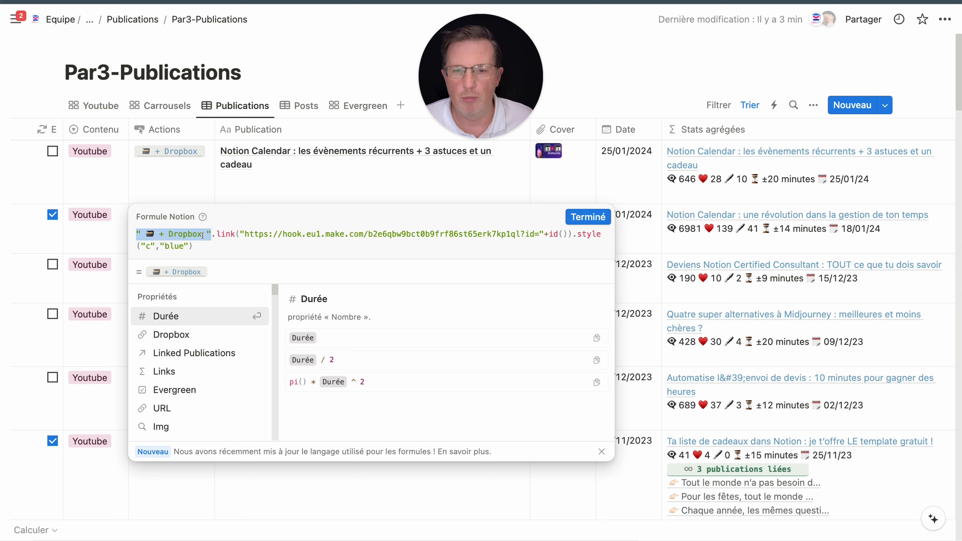
key(Right)
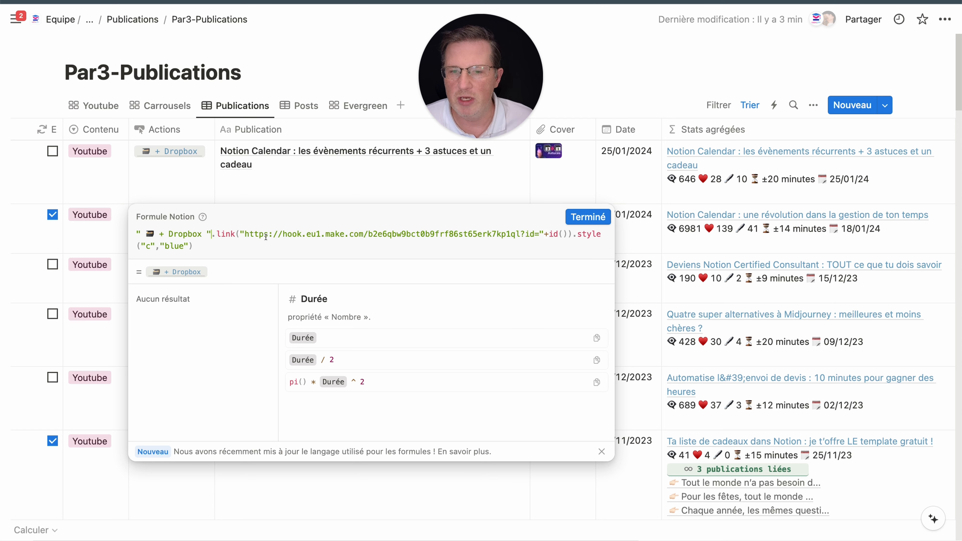
Examine the webhook address, the ?id= parameter and the id() function in the "+ Dropbox" formula, and close the formula.
drag(247, 233, 520, 234)
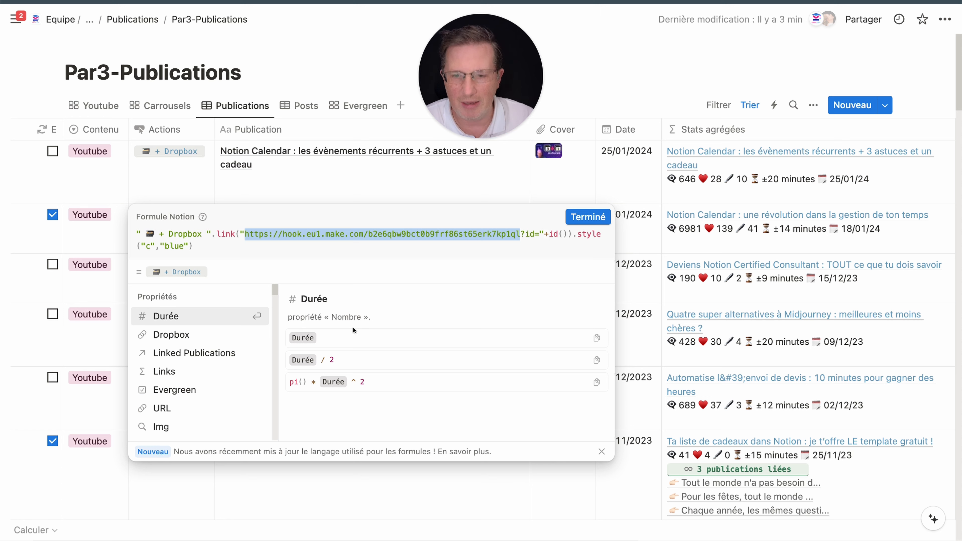
drag(521, 233, 535, 234)
click(524, 234)
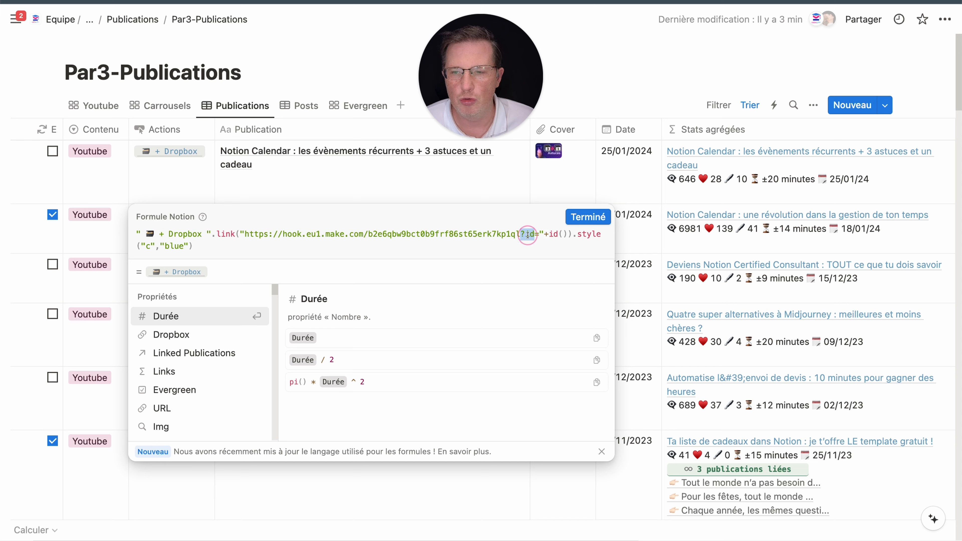
drag(521, 233, 525, 234)
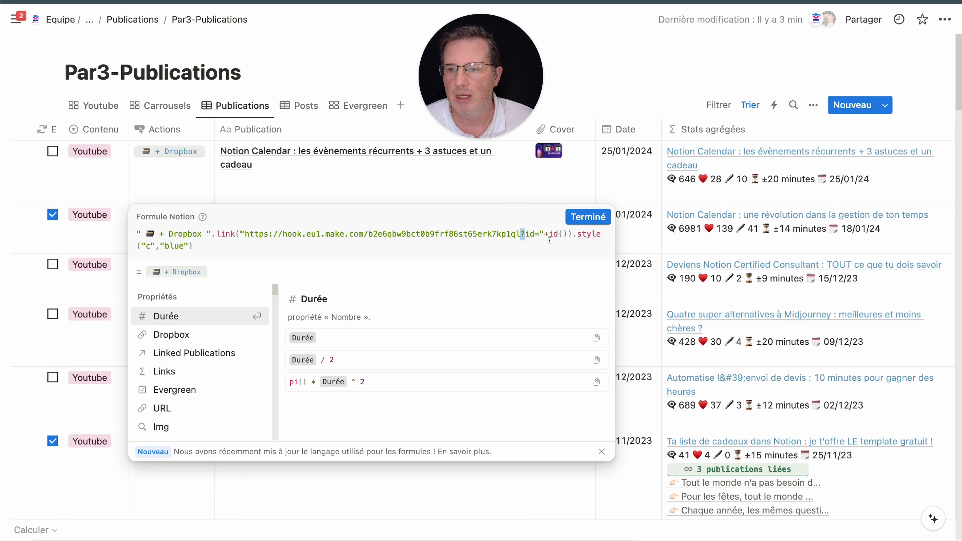
click(526, 234)
drag(526, 234, 568, 233)
click(535, 233)
text(=)
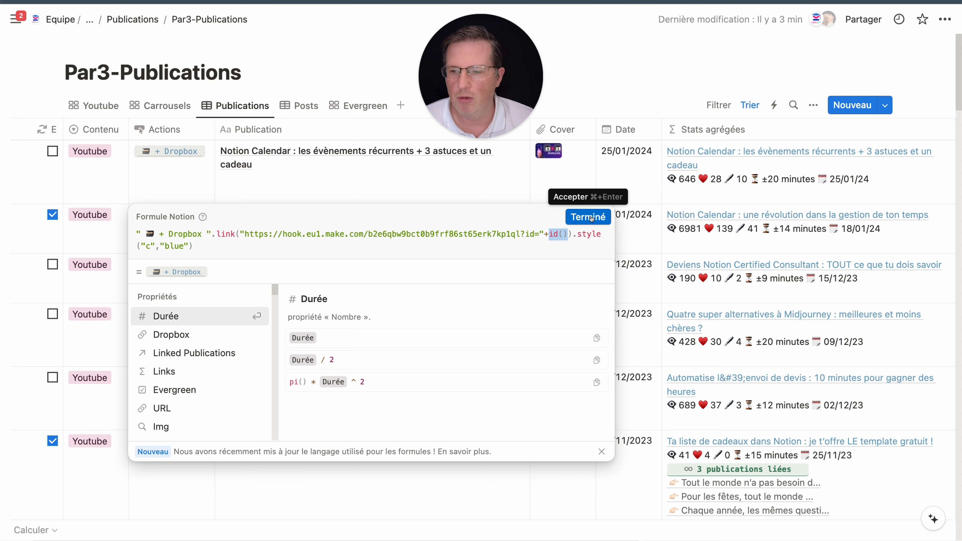
click(588, 217)
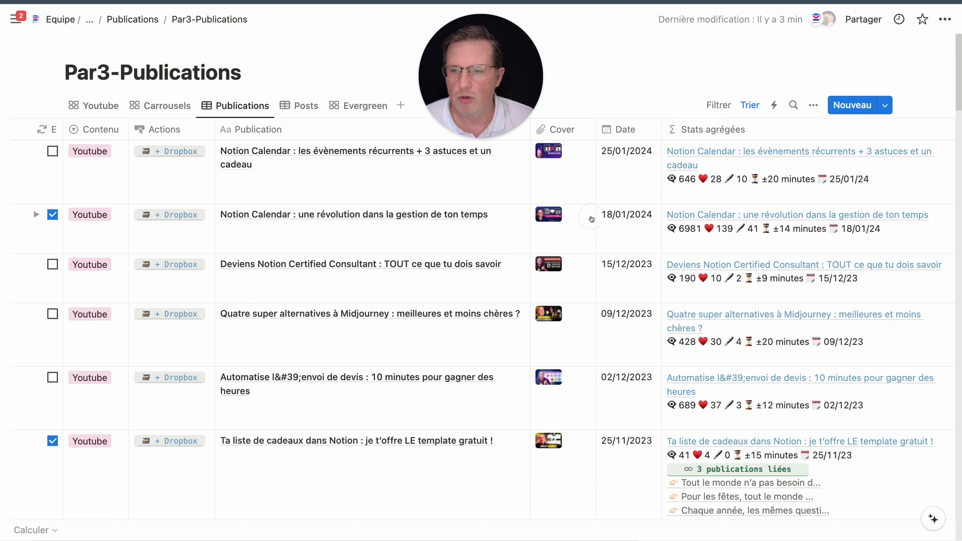
Run the "+ Dropbox" action for "Notion Calendar : une révolution dans la gestion de ton temps" and examine that publication's DBoxId and Dropbox properties.
click(175, 218)
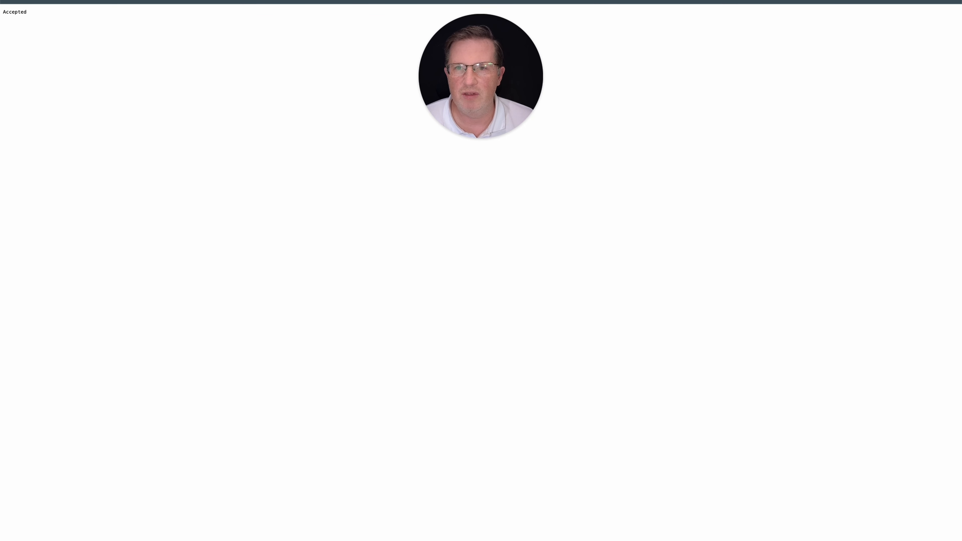
click(320, 2)
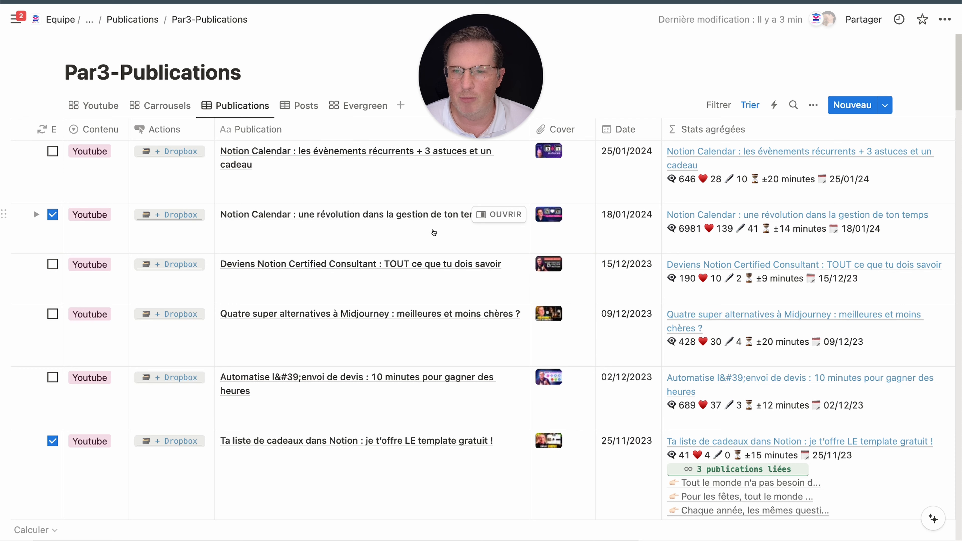
click(493, 215)
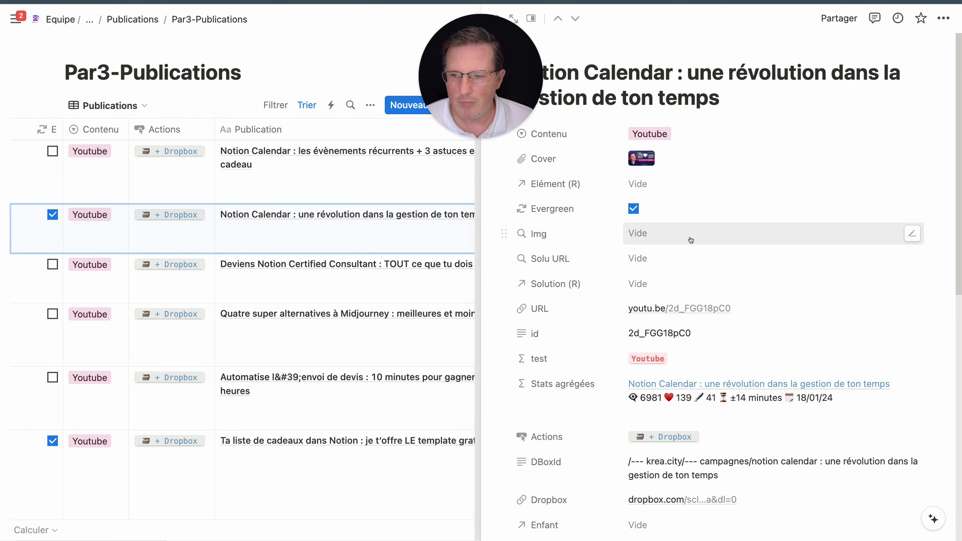
scroll(691, 240, down, 1)
scroll(686, 292, down, 1)
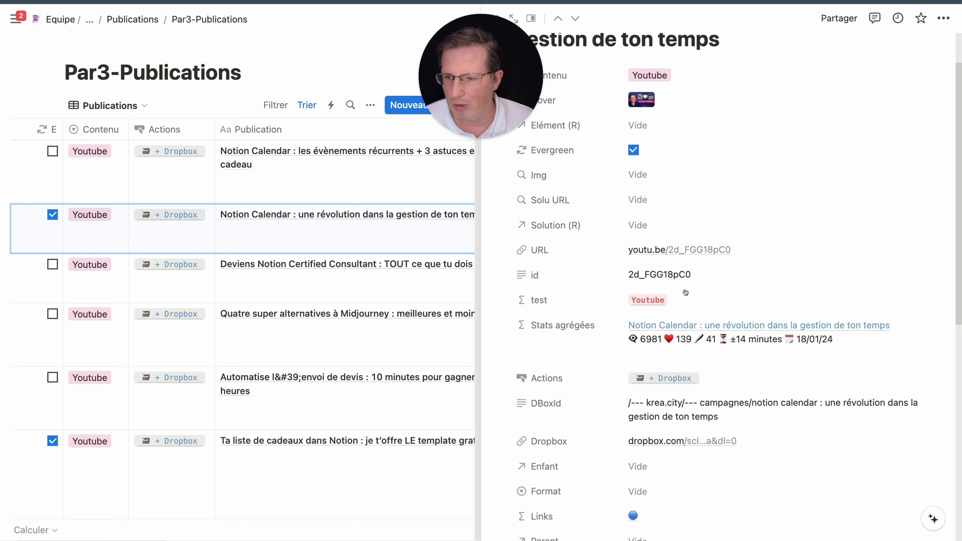
scroll(685, 294, down, 1)
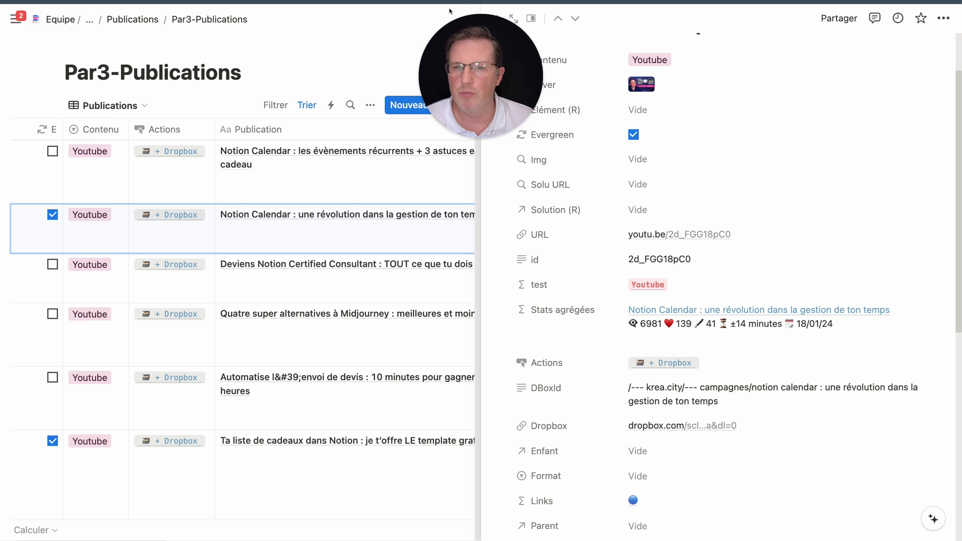
click(376, 28)
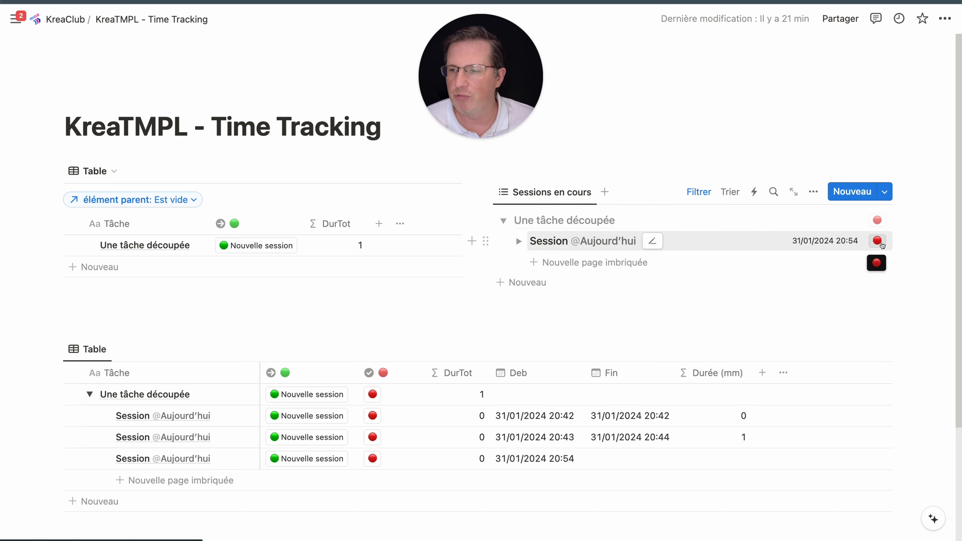
End the running session of "Une tâche découpée" in the Time Tracking template and examine the formula behind its Durée (mm).
click(877, 241)
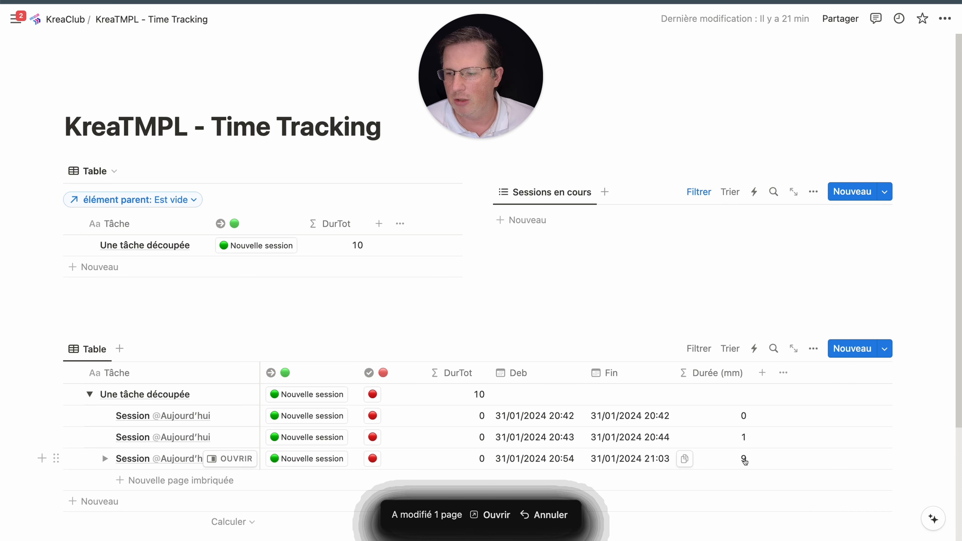
click(725, 461)
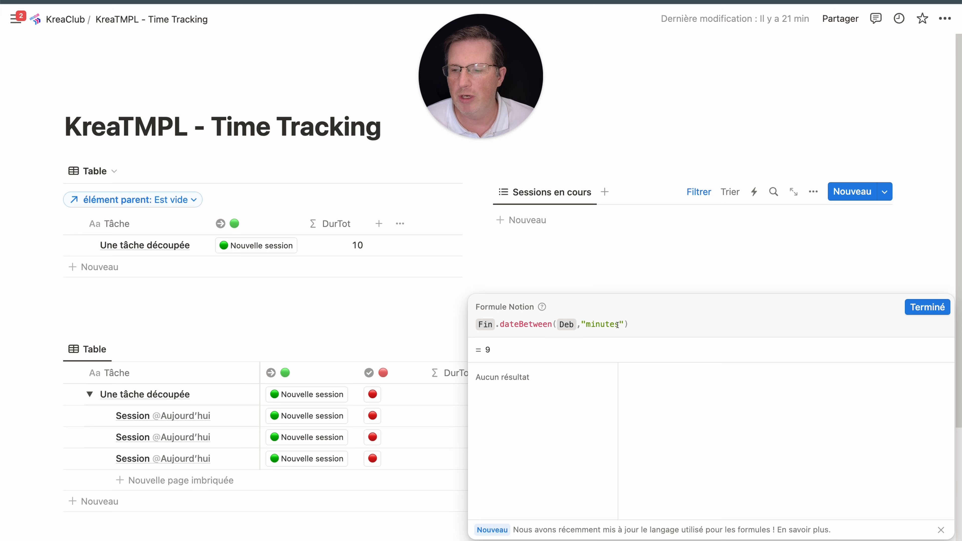
click(928, 307)
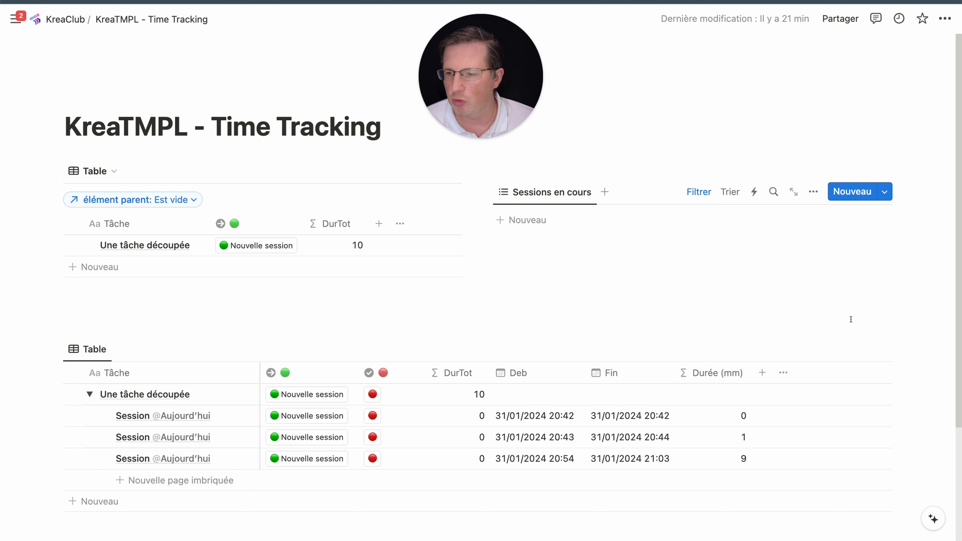
Examine the Sous-éléments option of the lower task table and how "Une tâche découpée" collapses and expands its sessions.
click(813, 349)
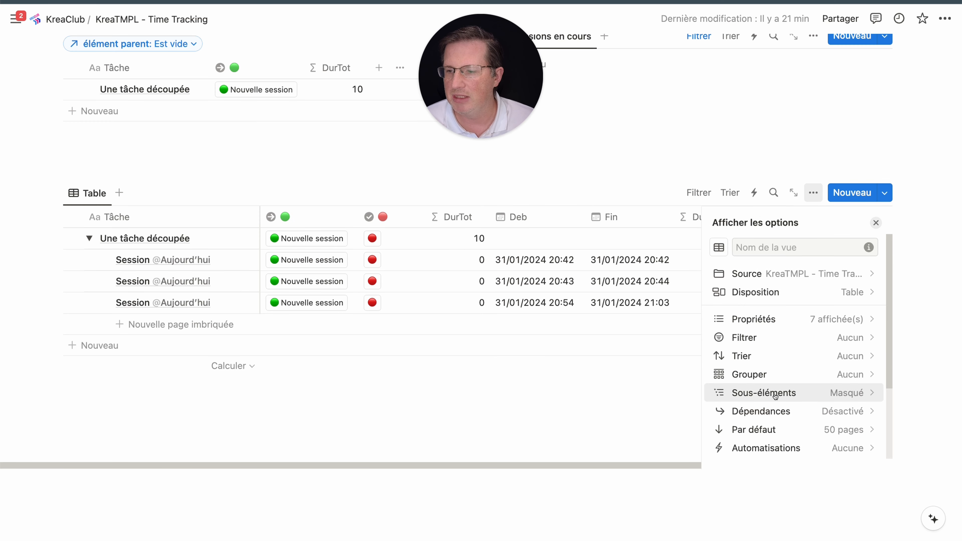
click(876, 223)
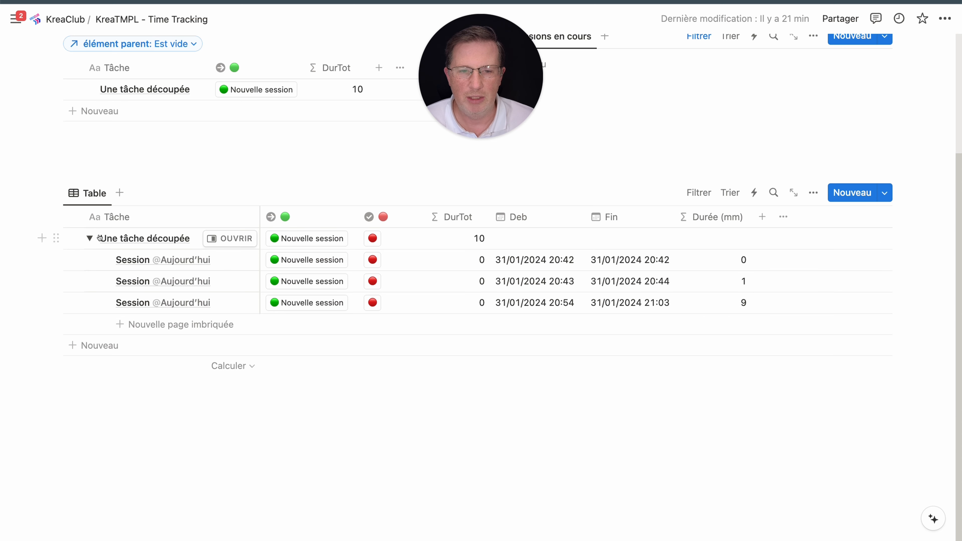
click(90, 238)
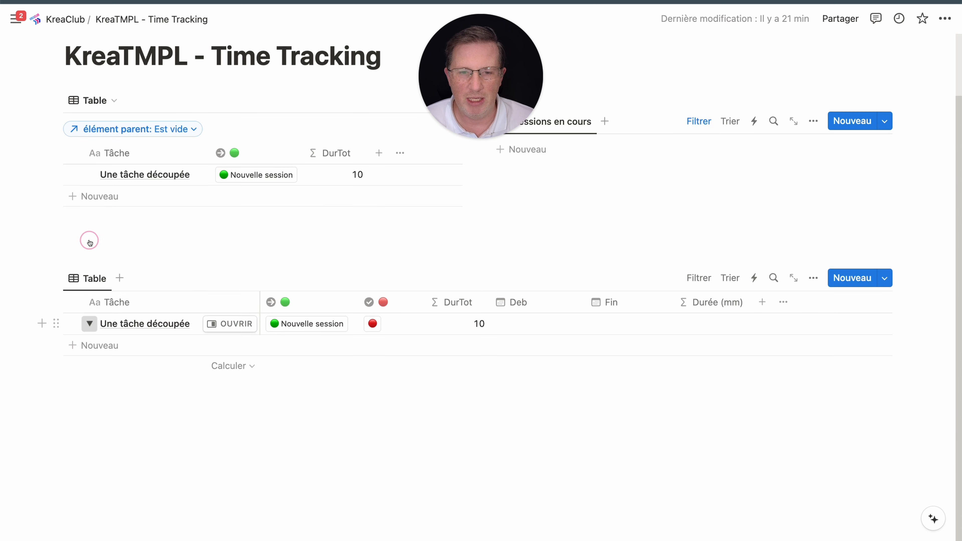
click(89, 323)
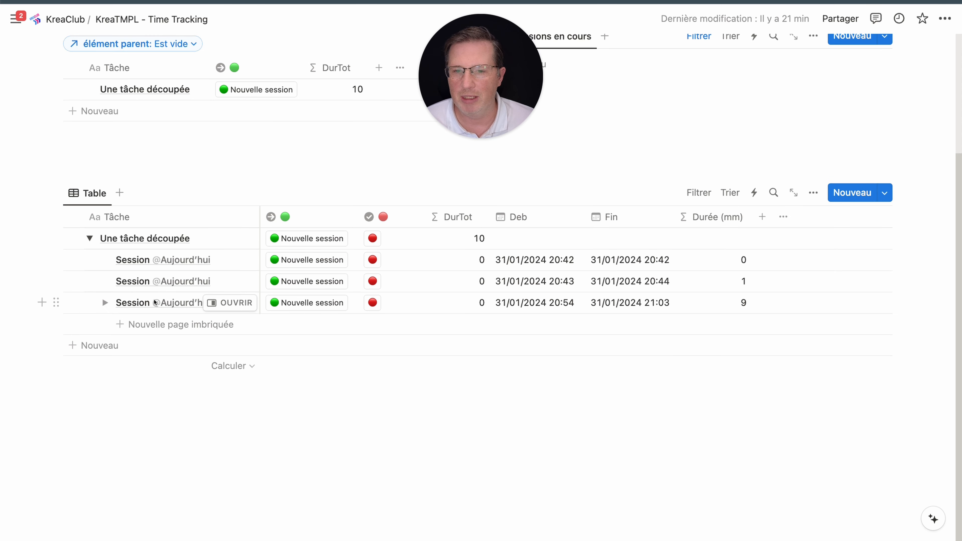
scroll(159, 325, up, 3)
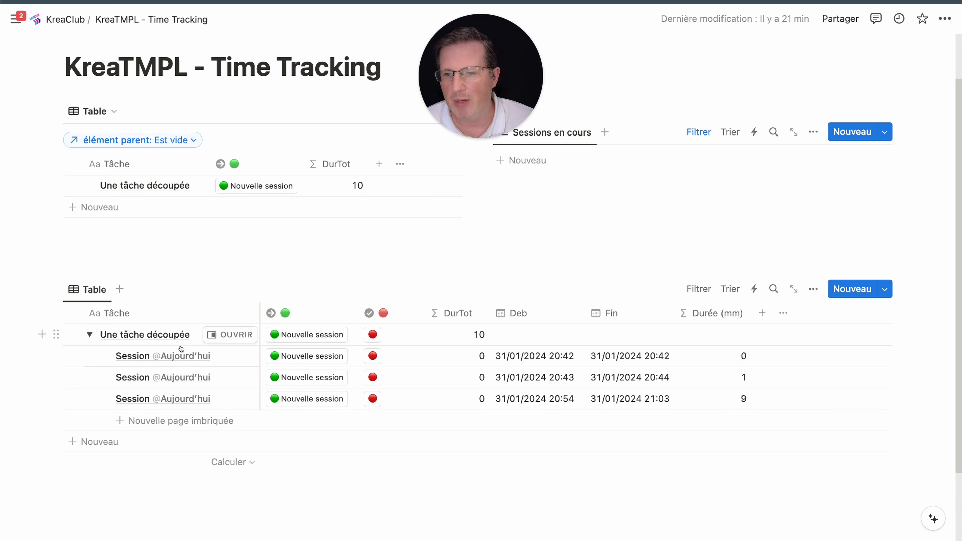
Examine the Durée (mm) formula of the first session and the DurTot formula of "Une tâche découpée".
click(711, 360)
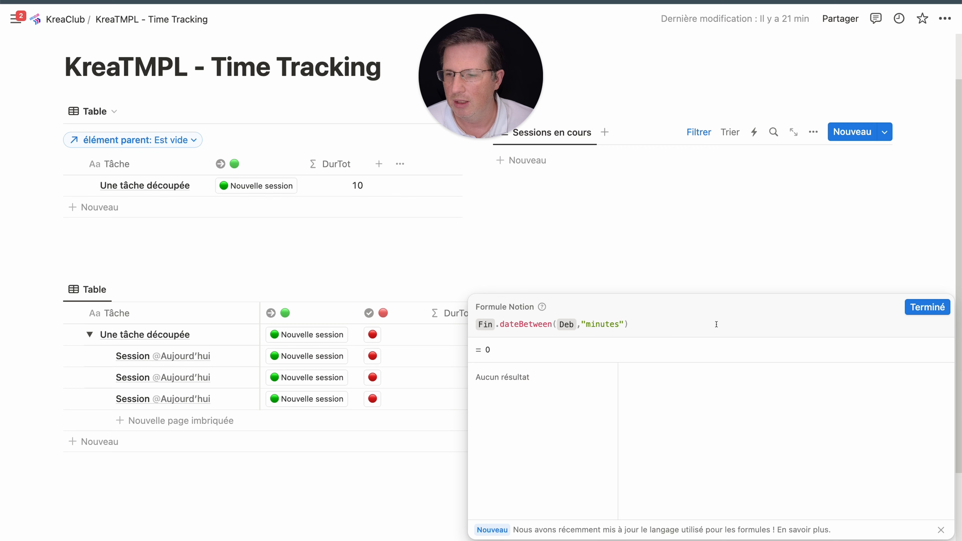
click(928, 307)
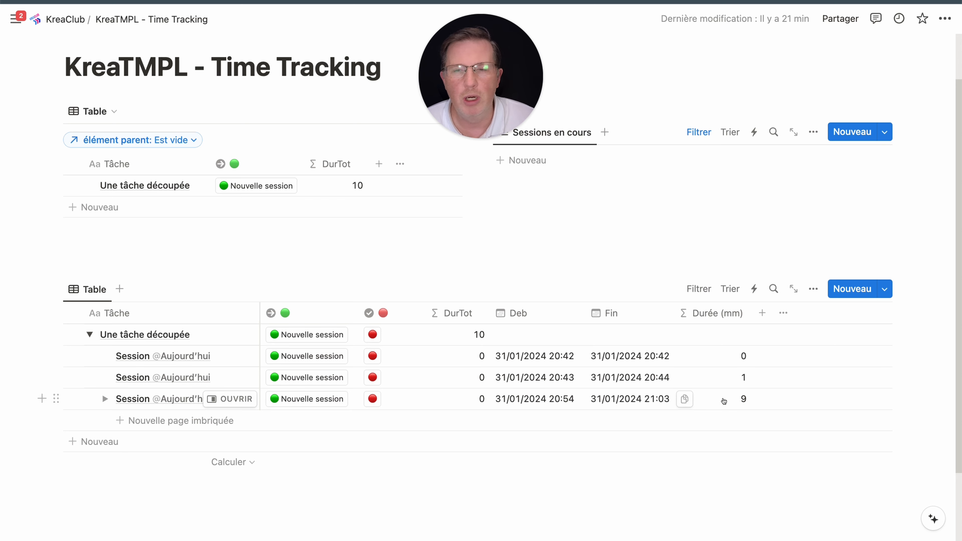
click(458, 337)
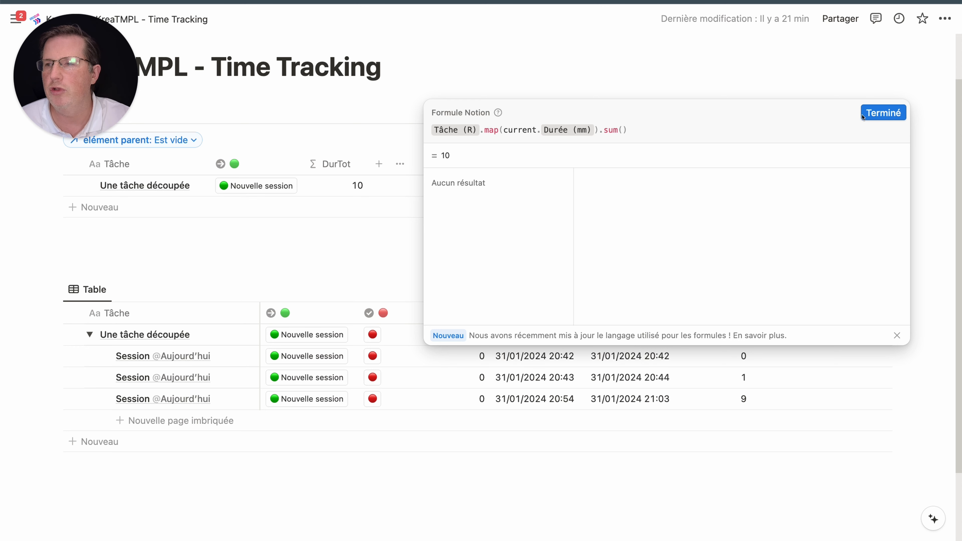
click(882, 113)
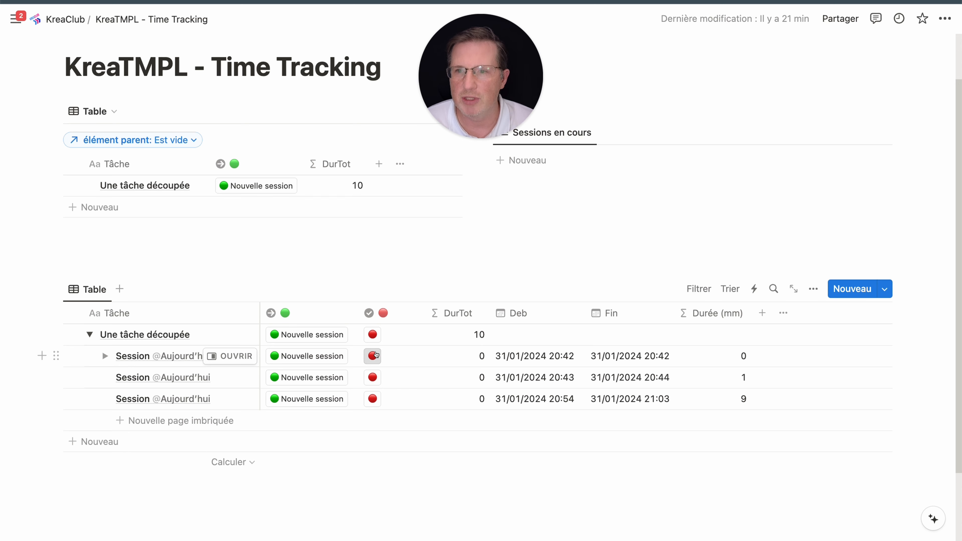
Examine the lower table's "🟢 Nouvelle session" button configuration, including its trigger, page-adding action and Tâche value.
click(331, 315)
click(313, 372)
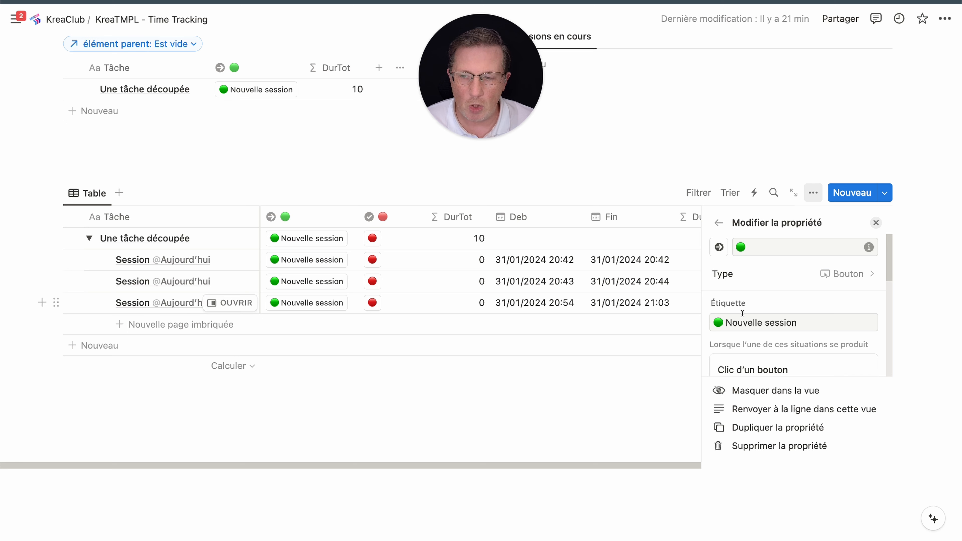
scroll(750, 308, down, 5)
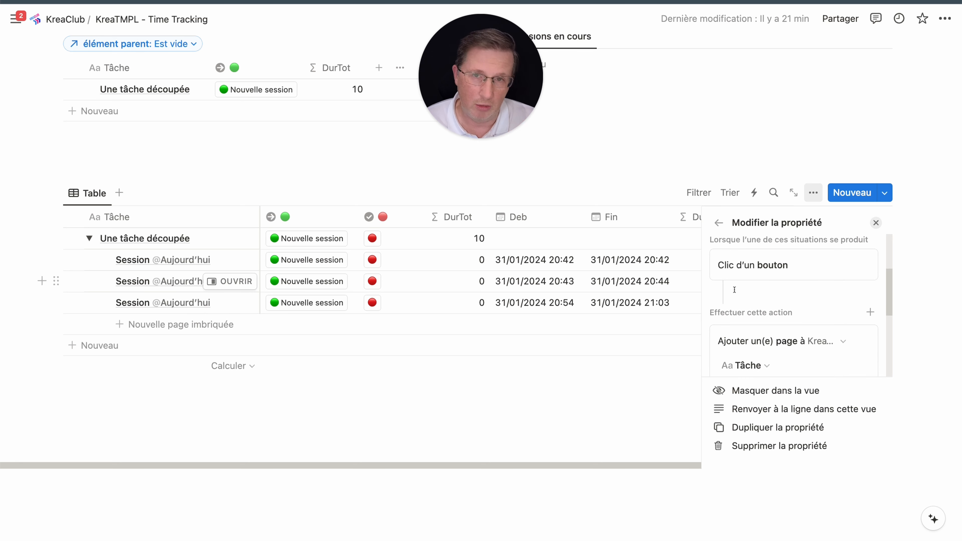
scroll(795, 290, down, 1)
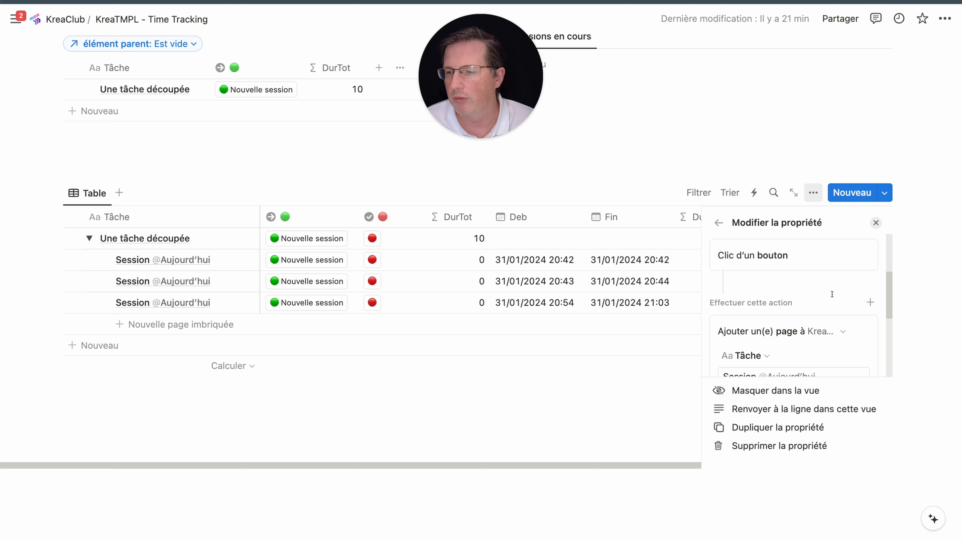
scroll(814, 289, down, 3)
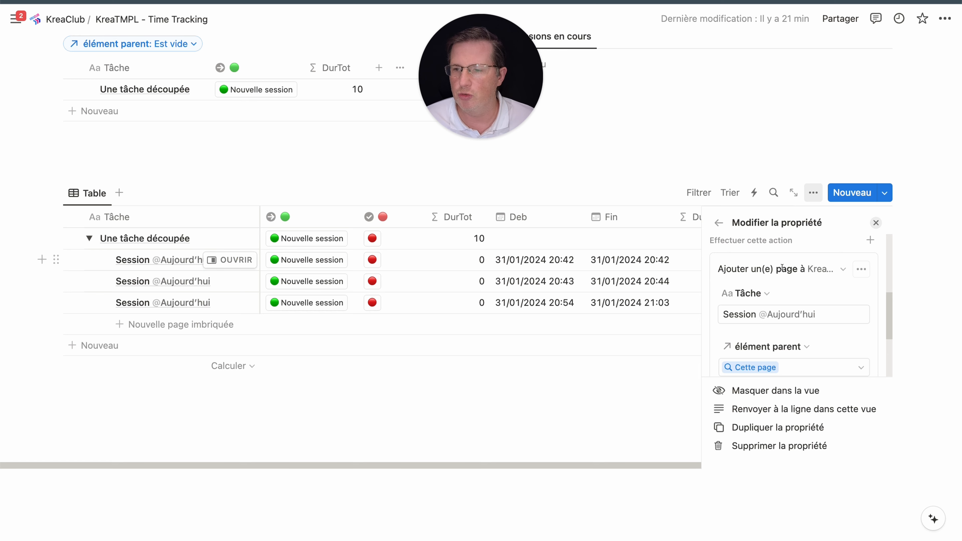
mouse_move(169, 203)
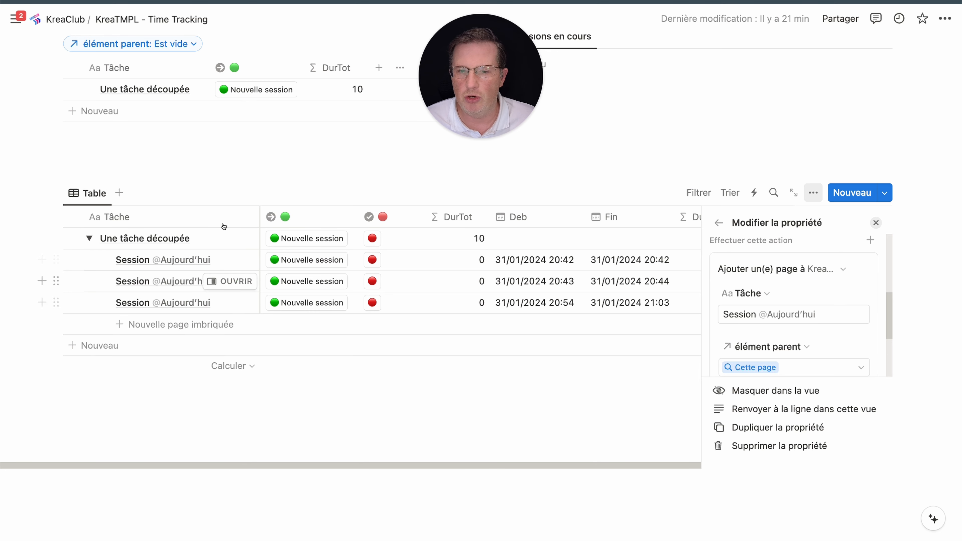
Examine the élément parent and Deb settings in the "🟢 Nouvelle session" button's page-adding action.
scroll(818, 296, down, 2)
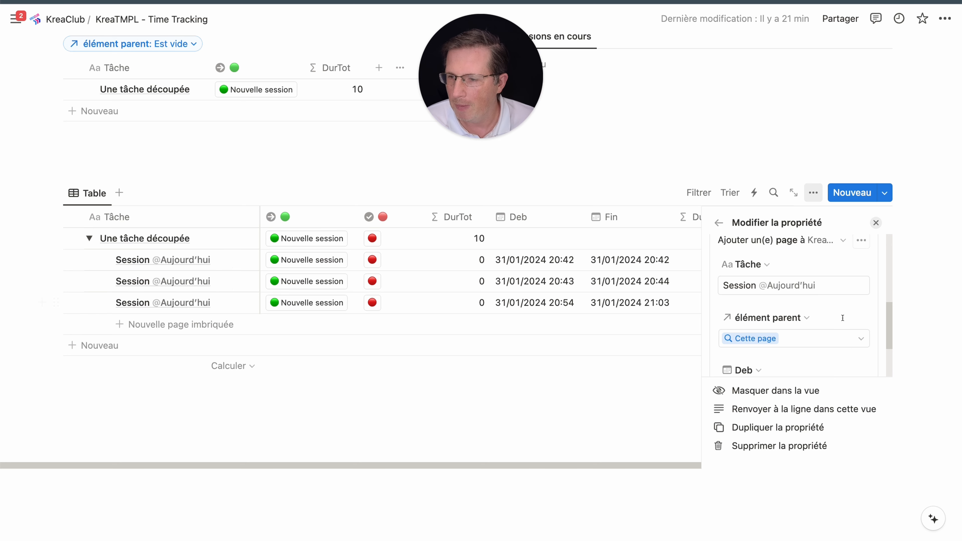
scroll(814, 311, down, 2)
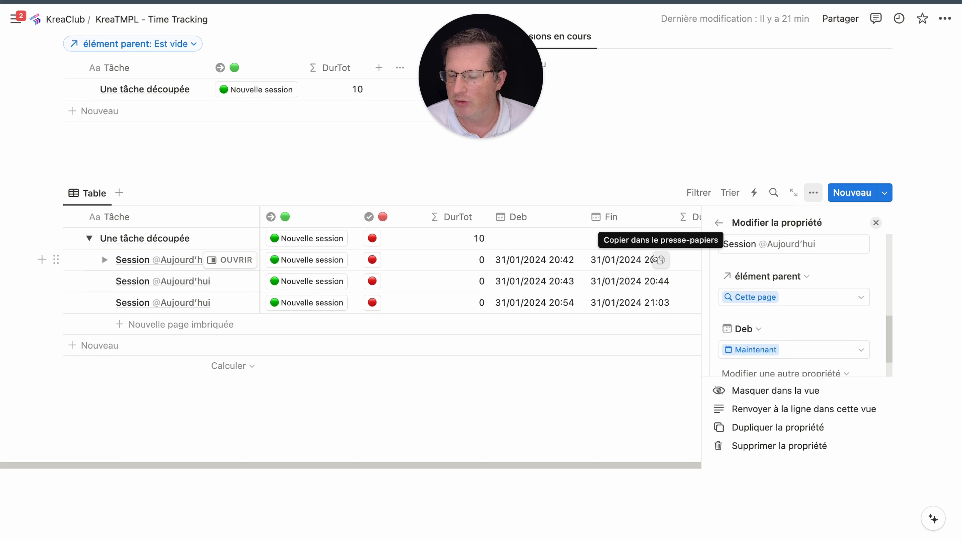
scroll(654, 259, right, 1)
scroll(646, 260, left, 1)
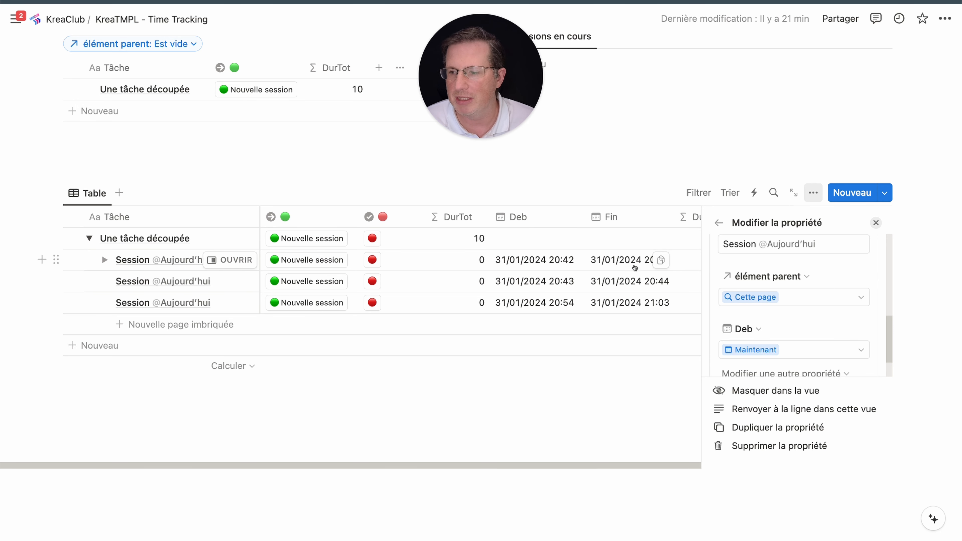
scroll(790, 281, down, 1)
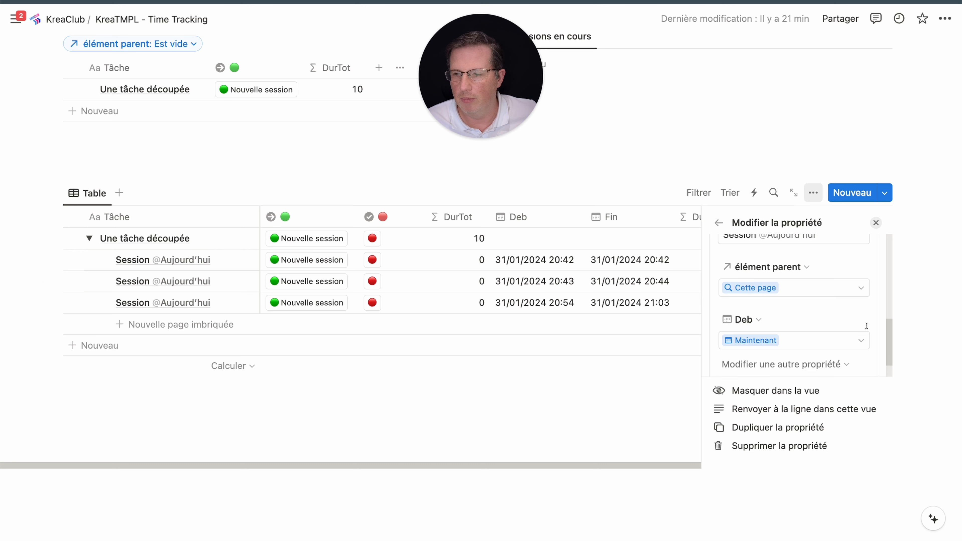
scroll(867, 328, down, 2)
scroll(850, 364, up, 3)
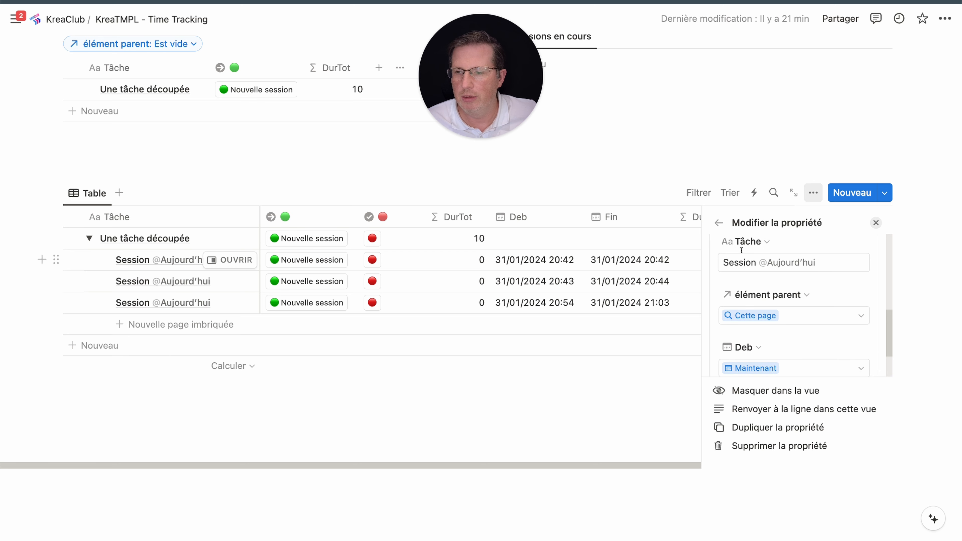
click(875, 223)
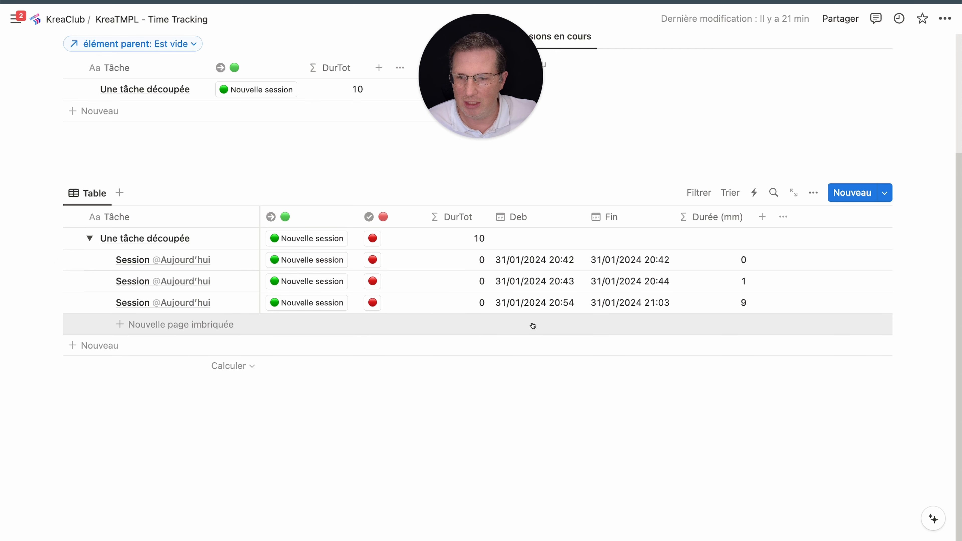
Start a new session of "Une tâche découpée" from the upper task table.
click(250, 93)
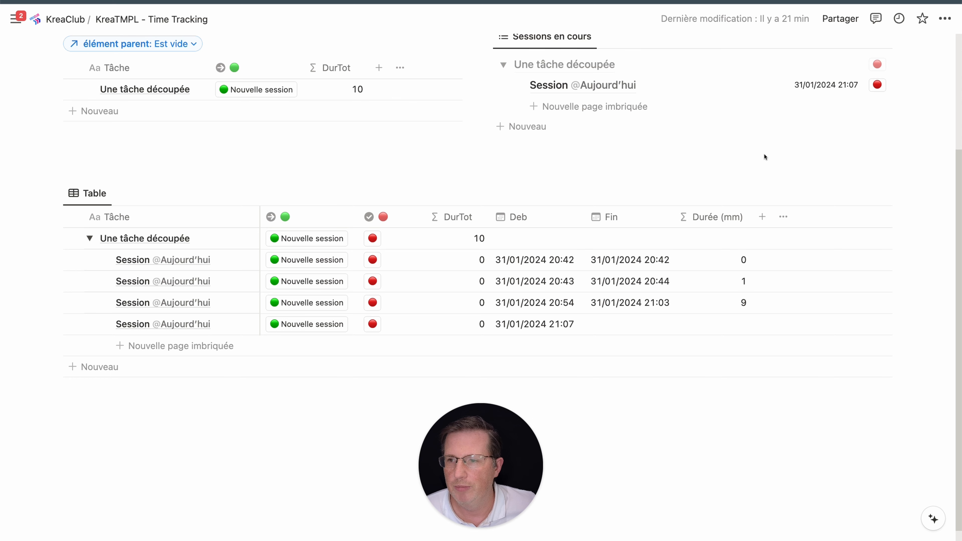
scroll(764, 157, up, 3)
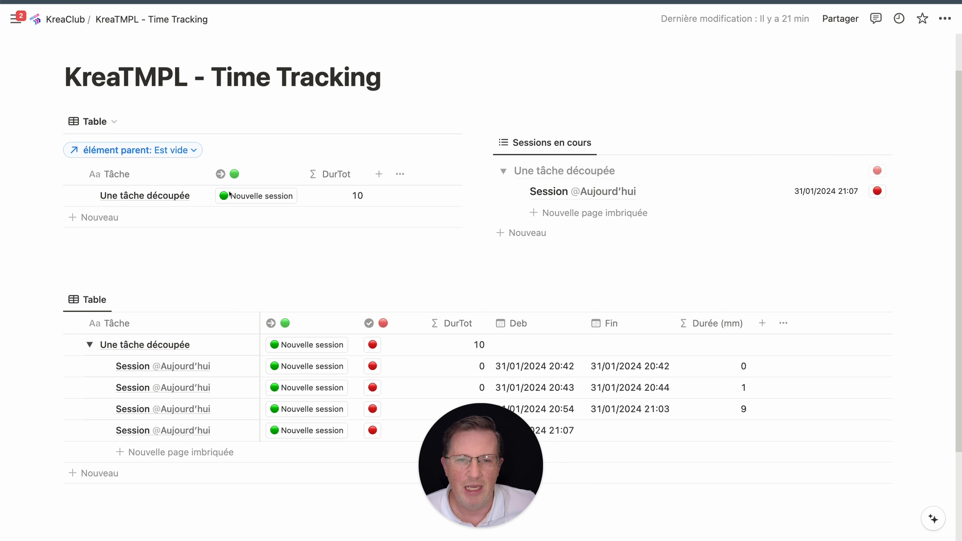
Hide the upper task table's filter bar and move the empty block above Sessions en cours to below the two columns.
click(269, 121)
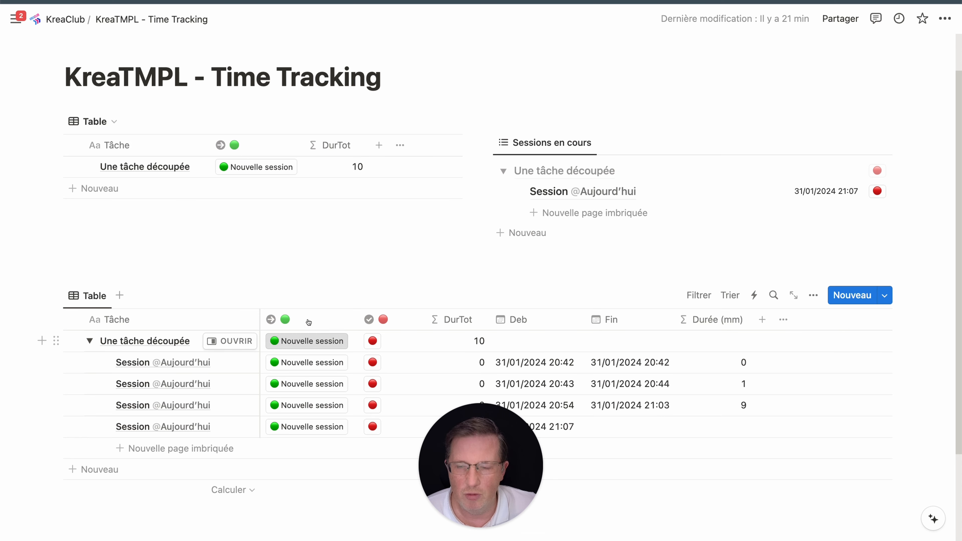
click(551, 122)
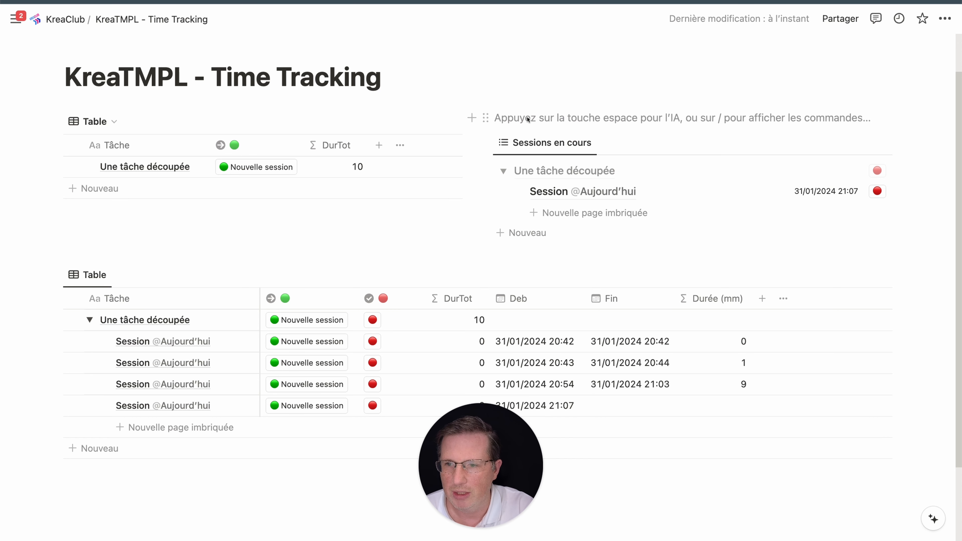
key(super+shift+Down)
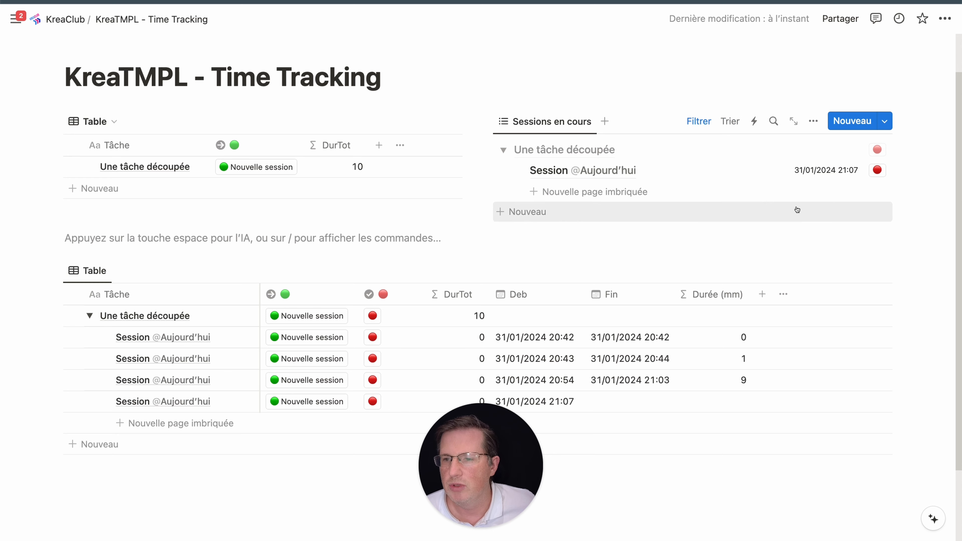
Examine the 🔴 button property of the Sessions en cours view, including its trigger and the action that modifies Fin.
click(877, 170)
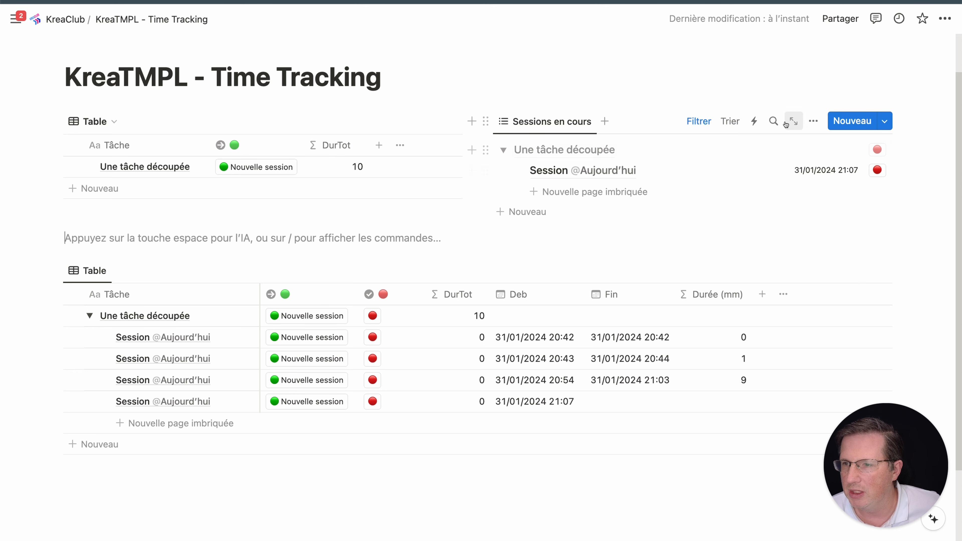
click(814, 121)
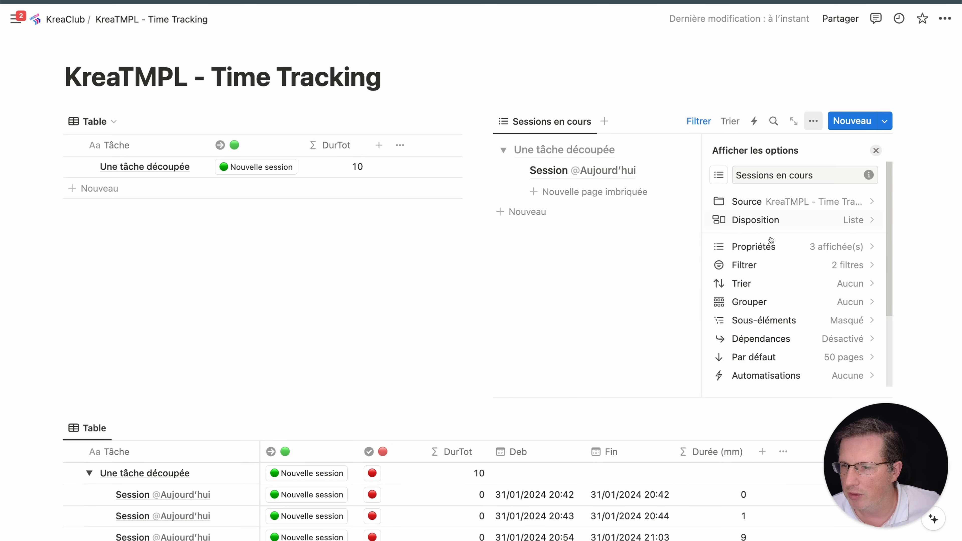
click(772, 246)
click(826, 260)
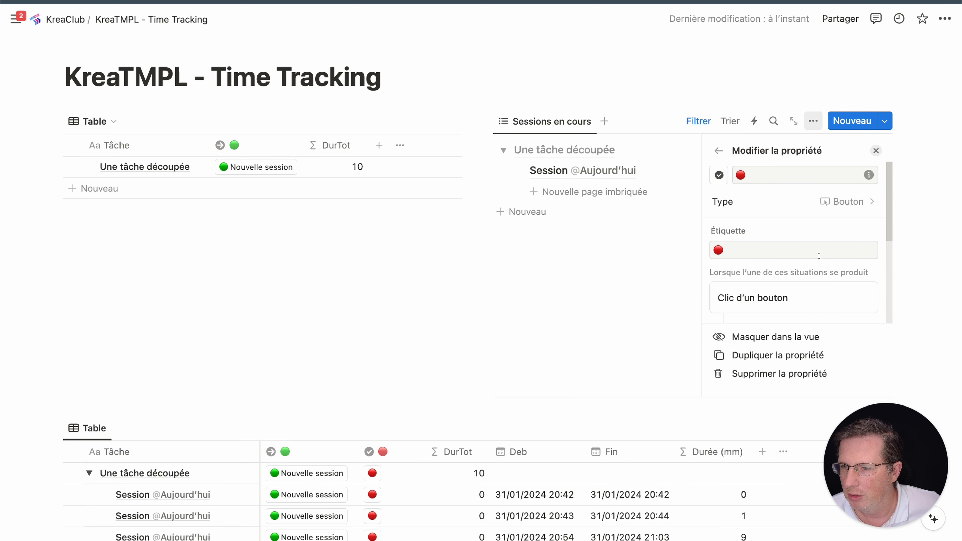
scroll(783, 262, down, 2)
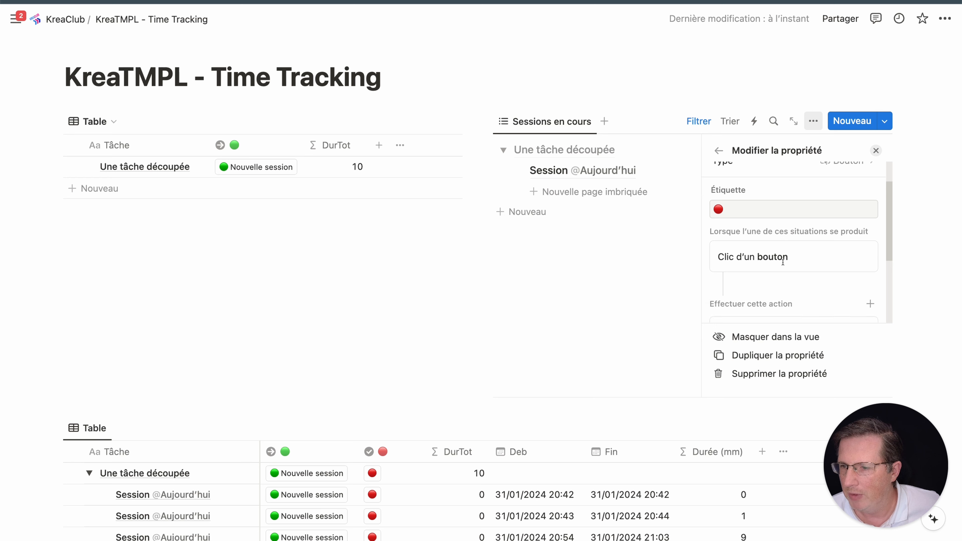
scroll(781, 256, down, 4)
scroll(780, 246, up, 1)
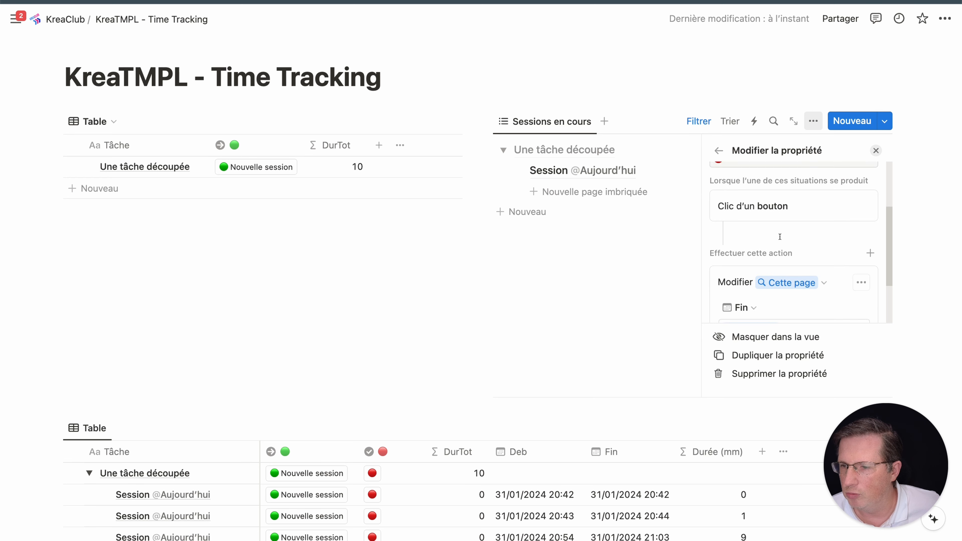
scroll(780, 237, down, 2)
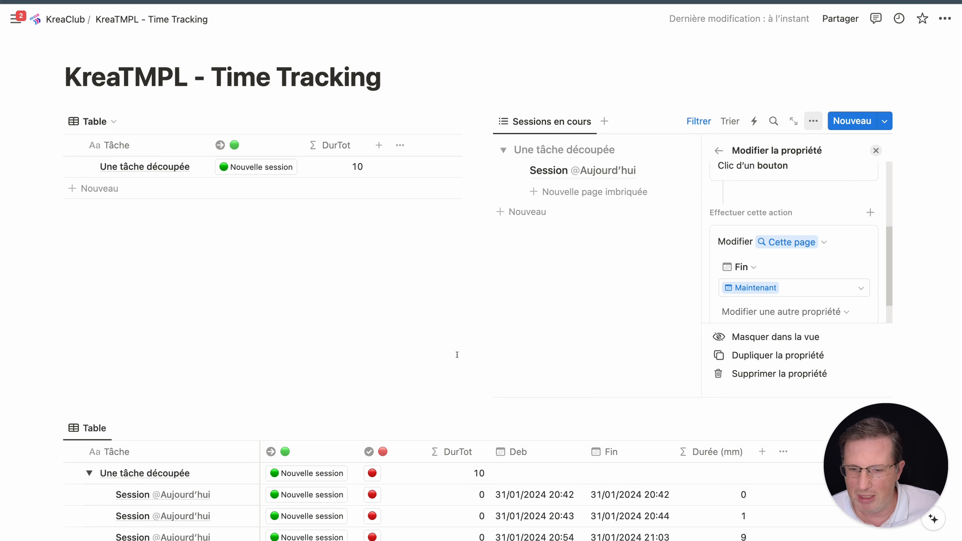
scroll(822, 275, down, 1)
scroll(826, 260, down, 1)
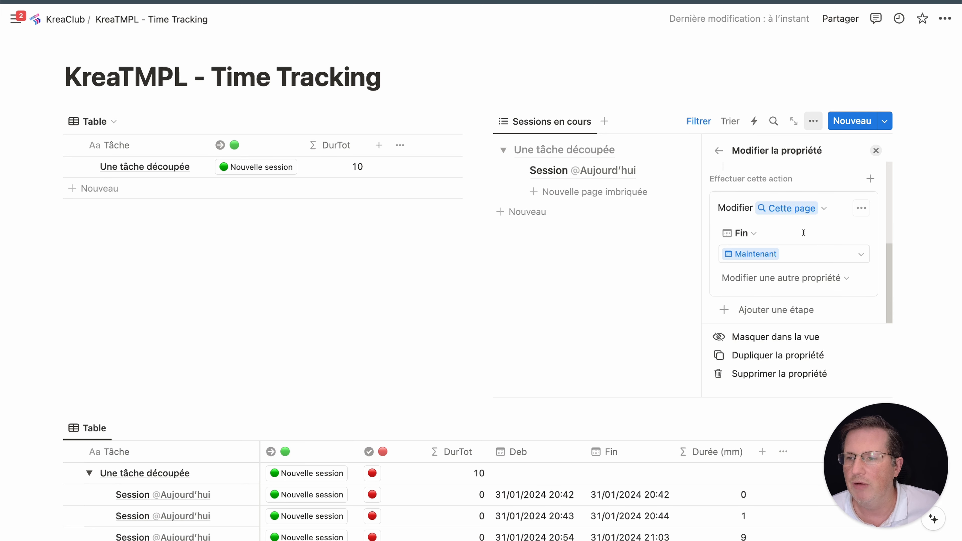
click(876, 151)
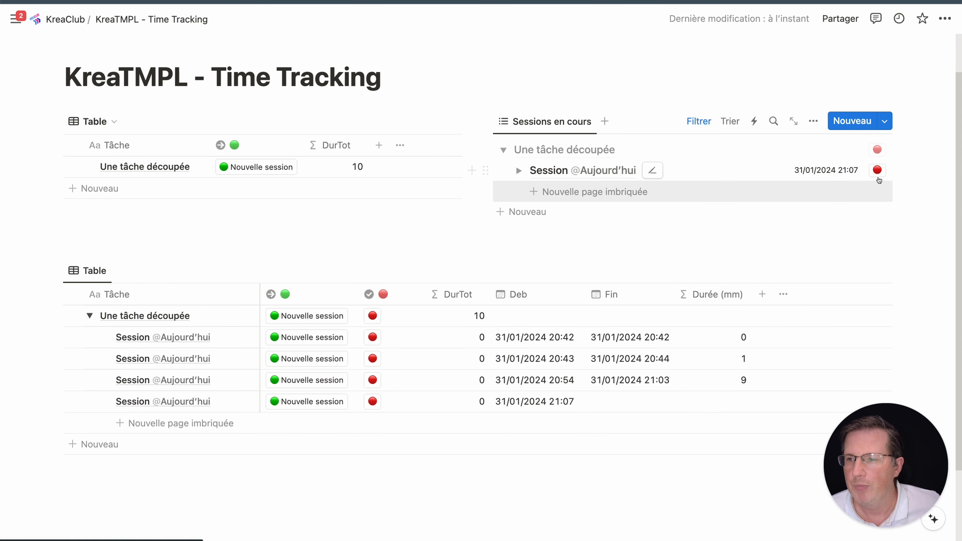
End the running session of "Une tâche découpée" in the Sessions en cours view.
click(877, 170)
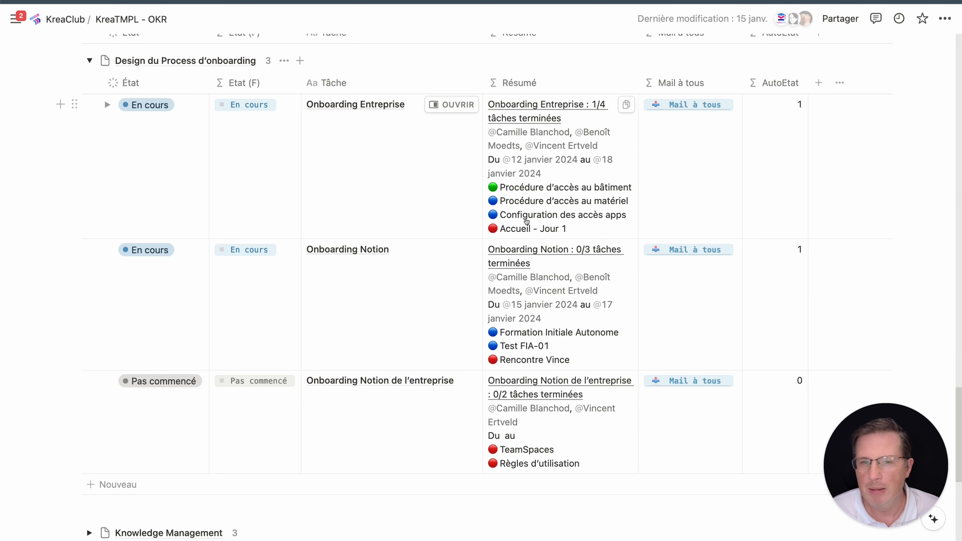
scroll(525, 221, down, 5)
scroll(525, 221, down, 2)
scroll(308, 230, up, 9)
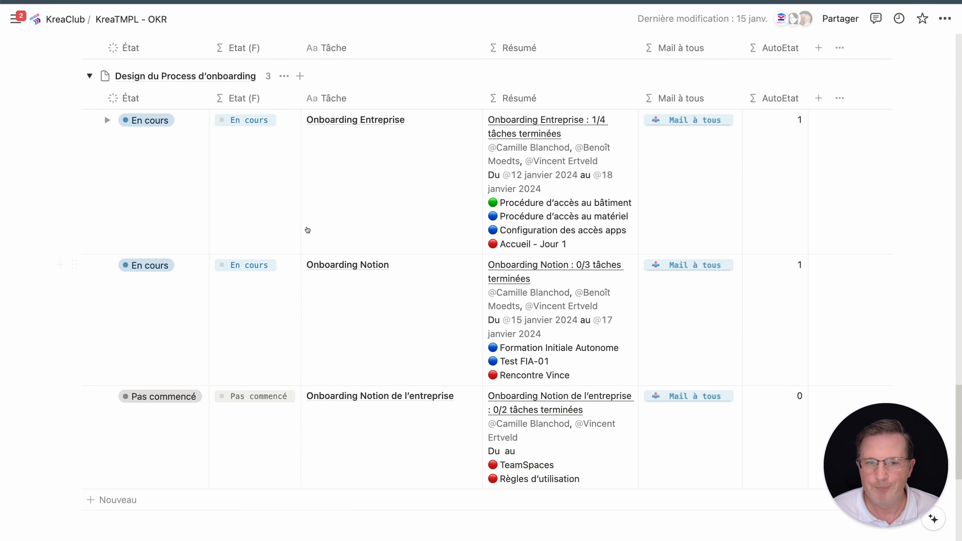
scroll(308, 230, up, 2)
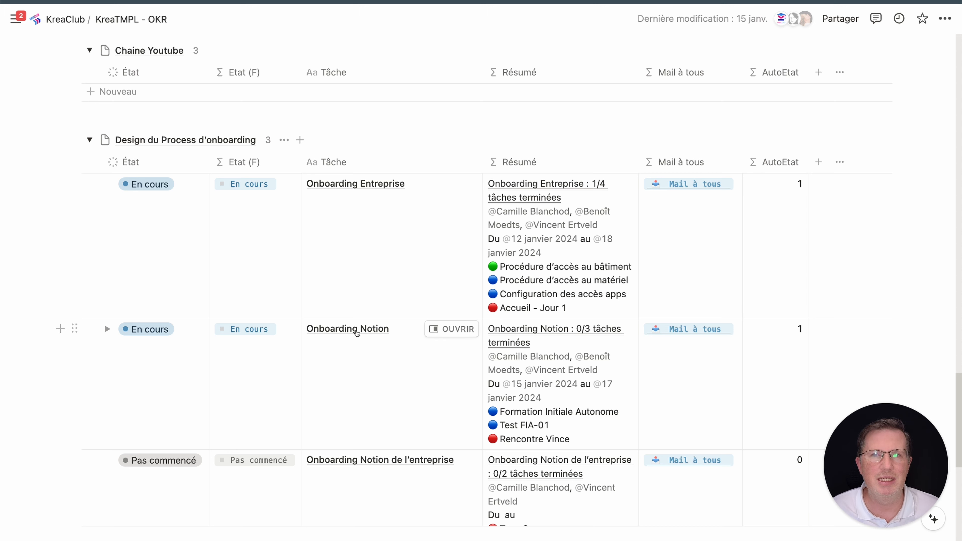
Insert a button block at the end of the OKR page and examine the actions it offers.
scroll(356, 333, down, 10)
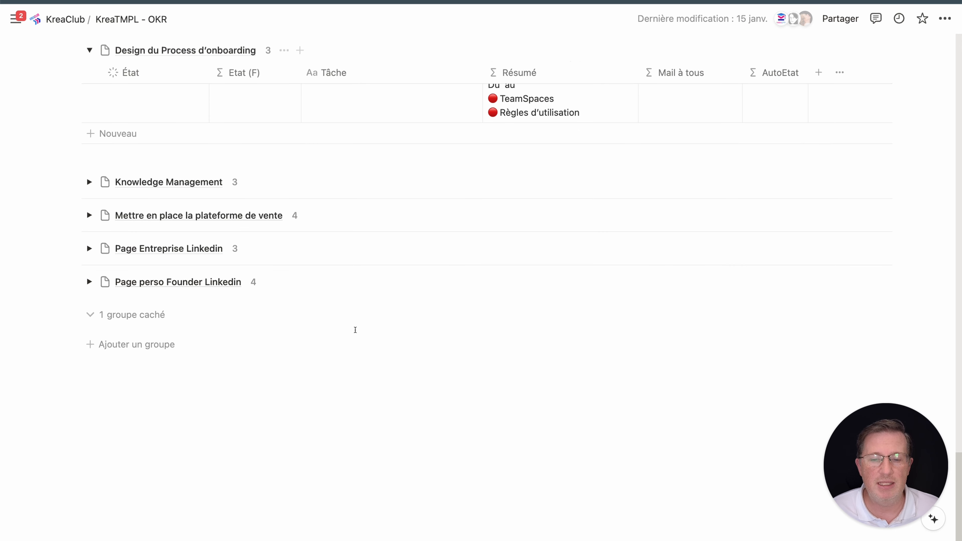
click(236, 448)
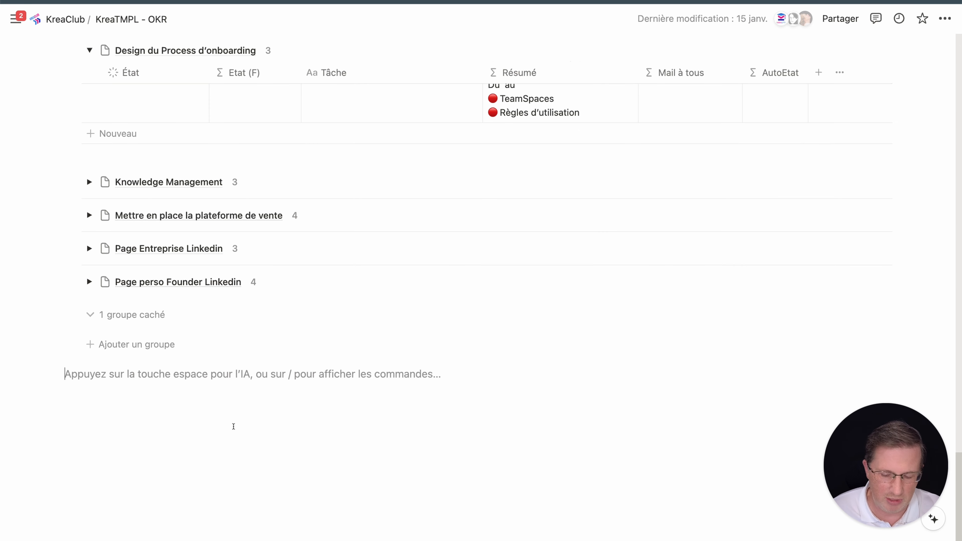
text(/but)
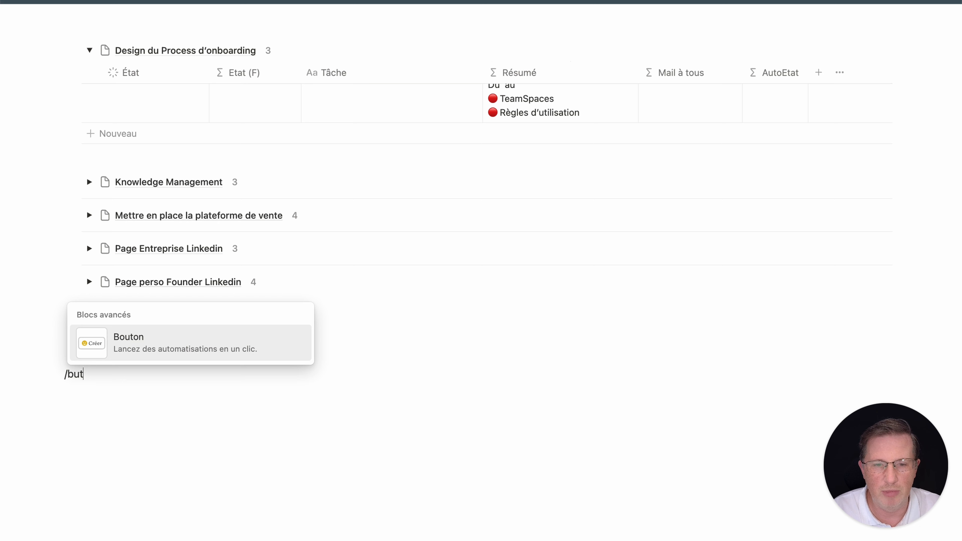
key(Return)
scroll(159, 331, down, 5)
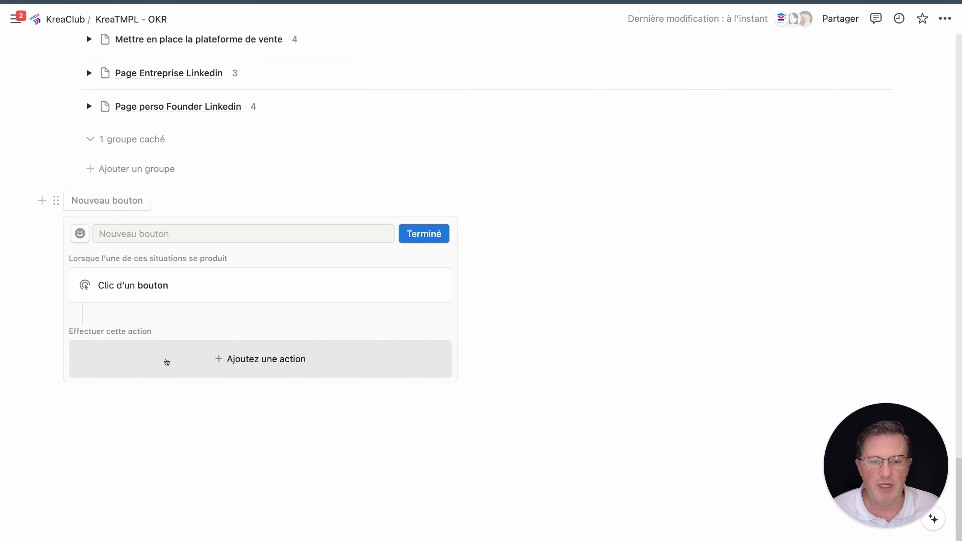
click(166, 362)
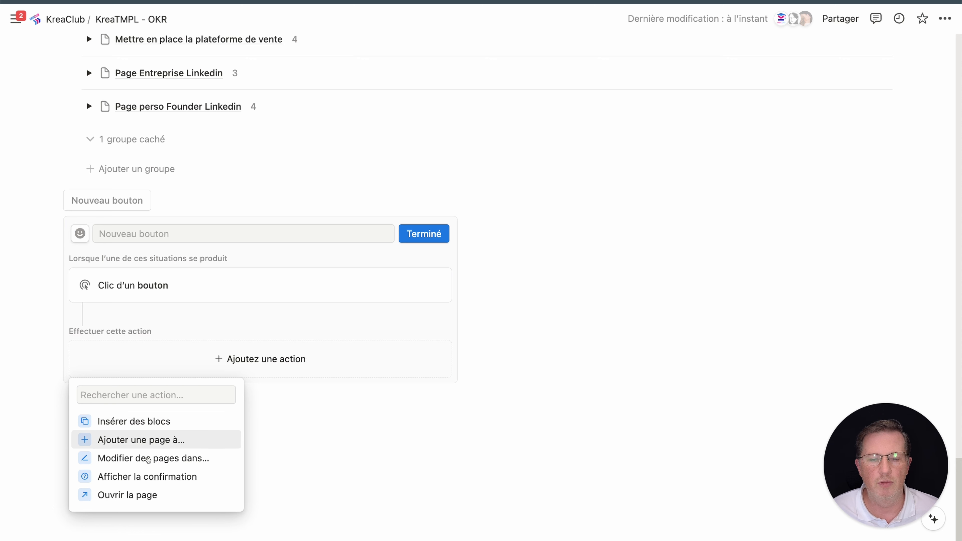
click(379, 382)
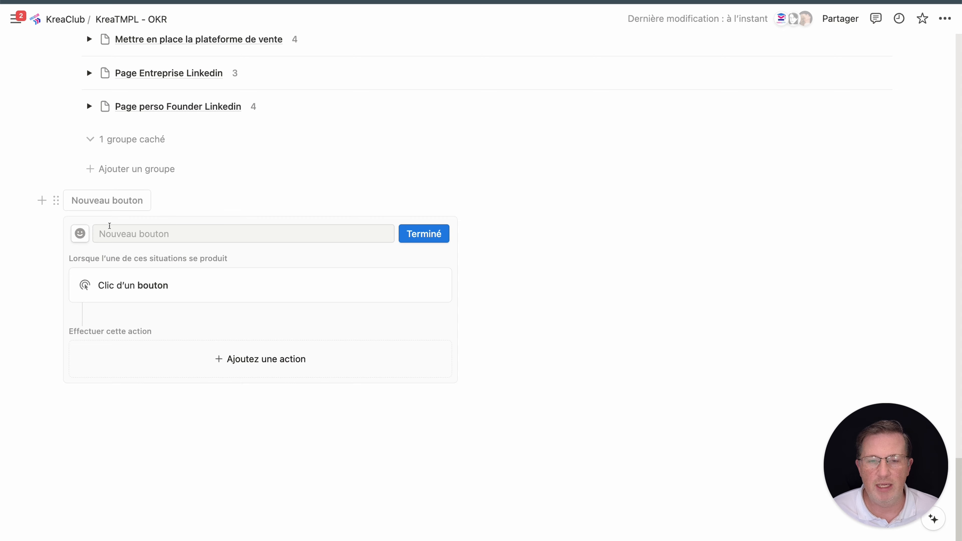
Delete the new button block from the end of the OKR page.
scroll(95, 295, up, 2)
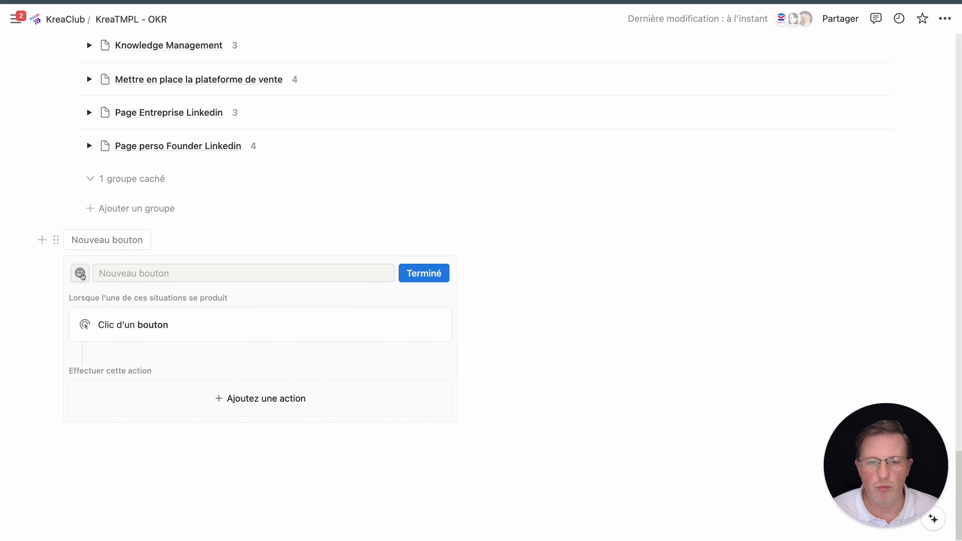
click(56, 240)
click(97, 187)
scroll(121, 298, up, 10)
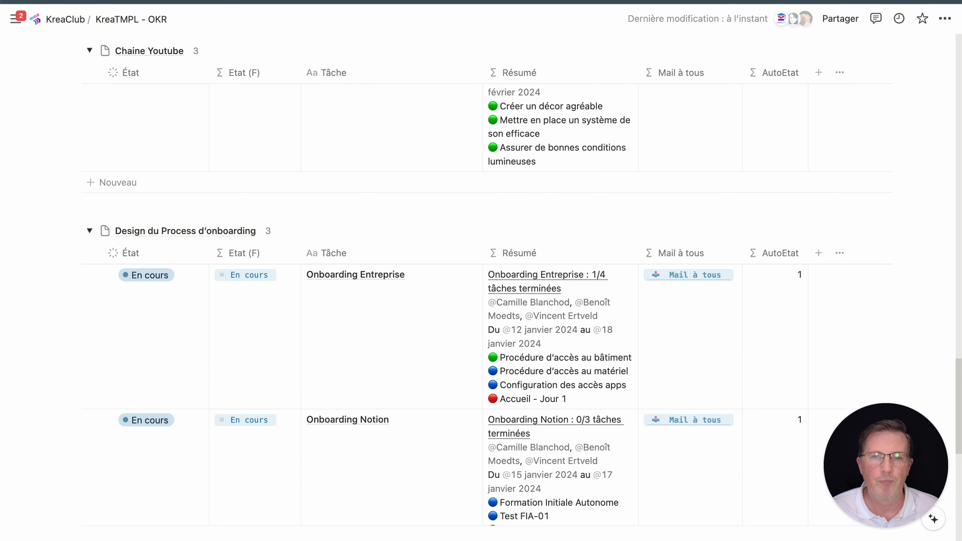